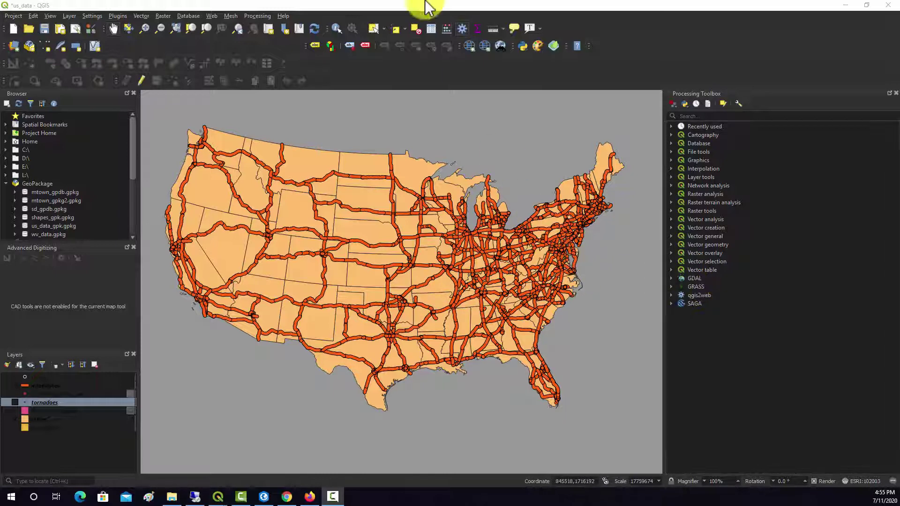
- Open the Proximity (Raster Distance) tool, then close it without running
left_click(162, 16)
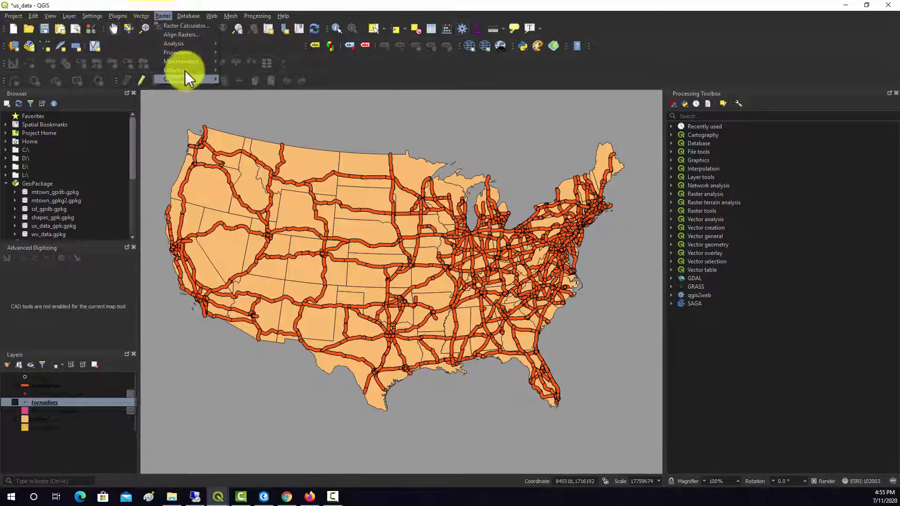
mouse_move(190, 45)
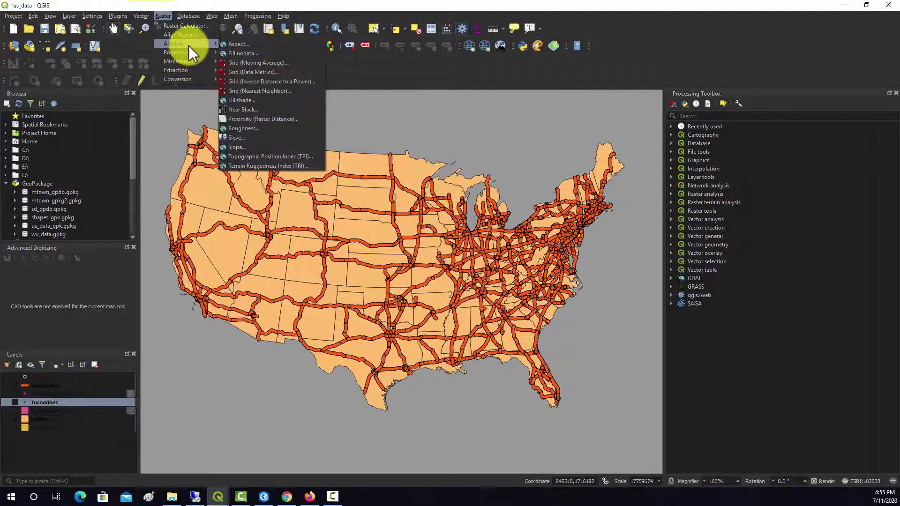
left_click(268, 120)
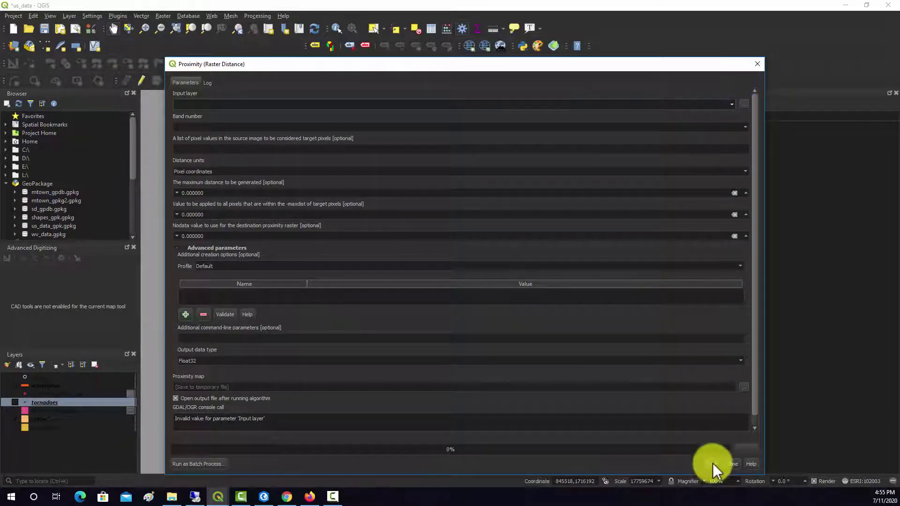
left_click(731, 464)
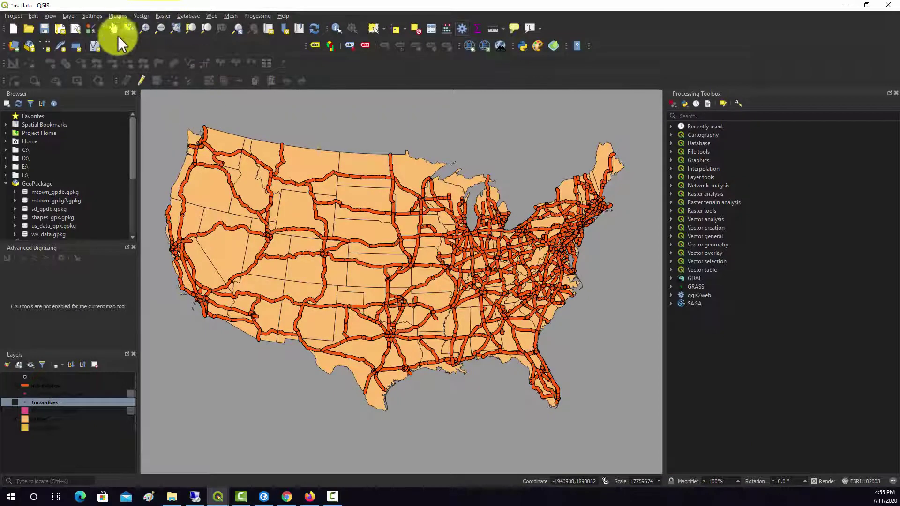
- Open the Rasterize (Vector to Raster) tool from Raster > Conversion, moving its window aside and back
left_click(161, 16)
mouse_move(186, 81)
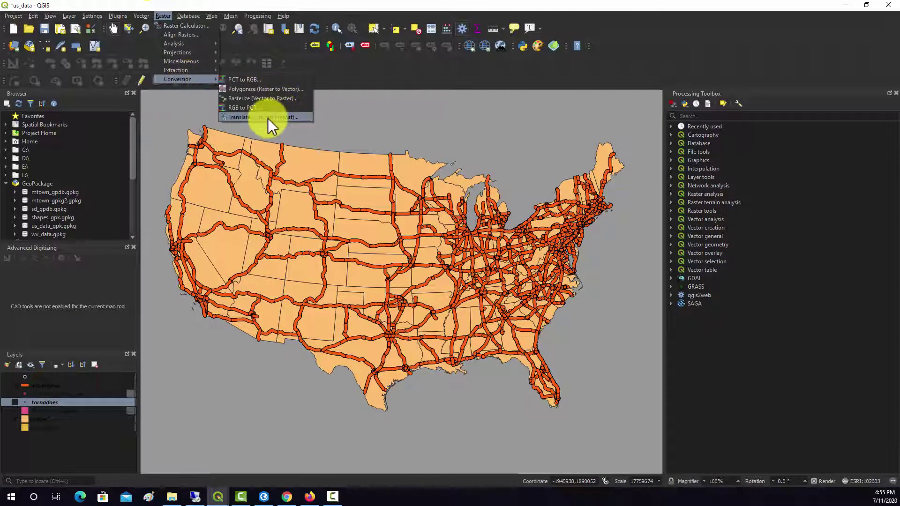
left_click(256, 99)
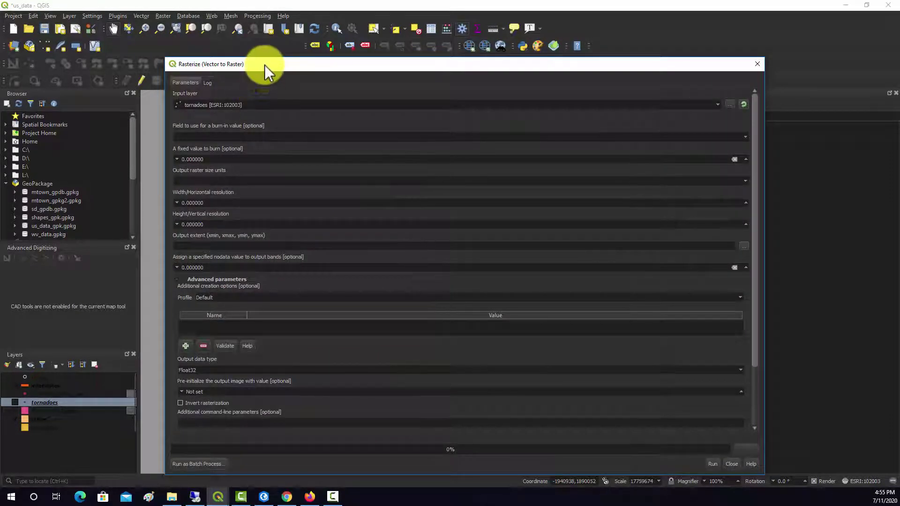
left_click_drag(264, 65, 728, 42)
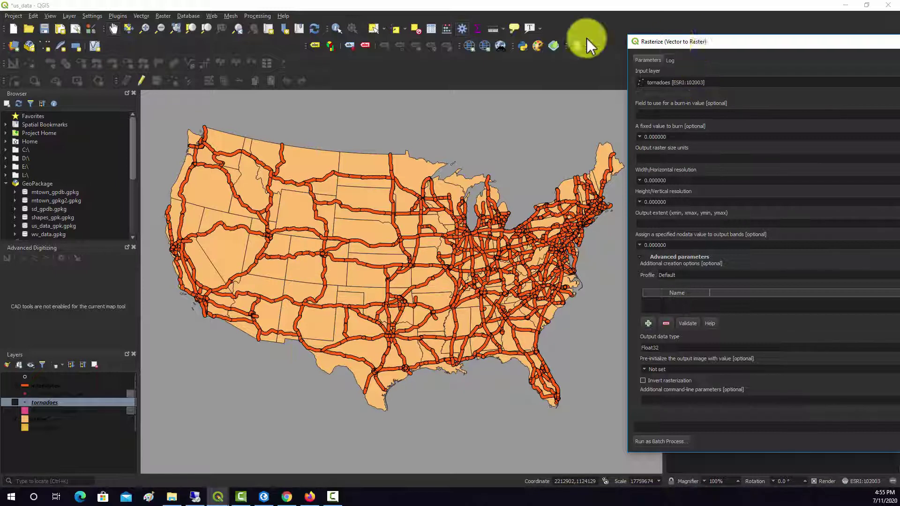
left_click_drag(587, 38, 328, 38)
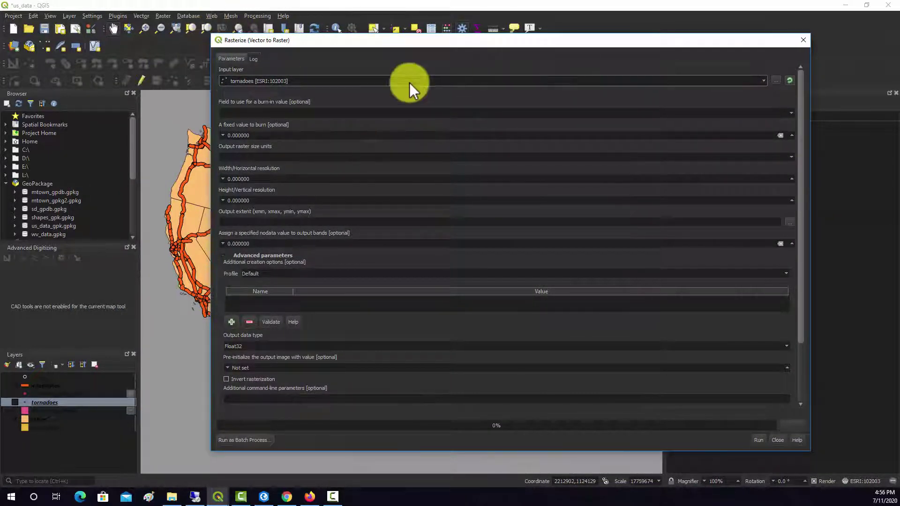
- Set interstates as input, fid as the burn-in field and a fixed burn value of 1
left_click(763, 81)
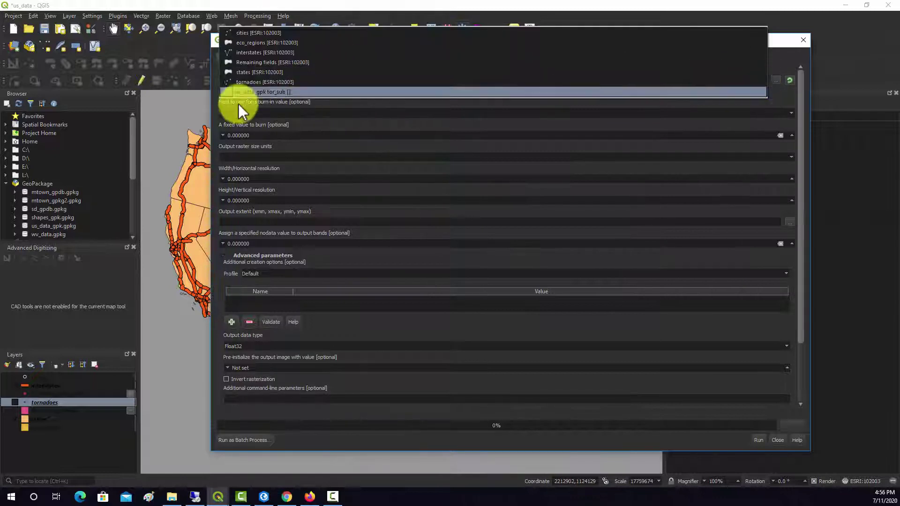
left_click(254, 54)
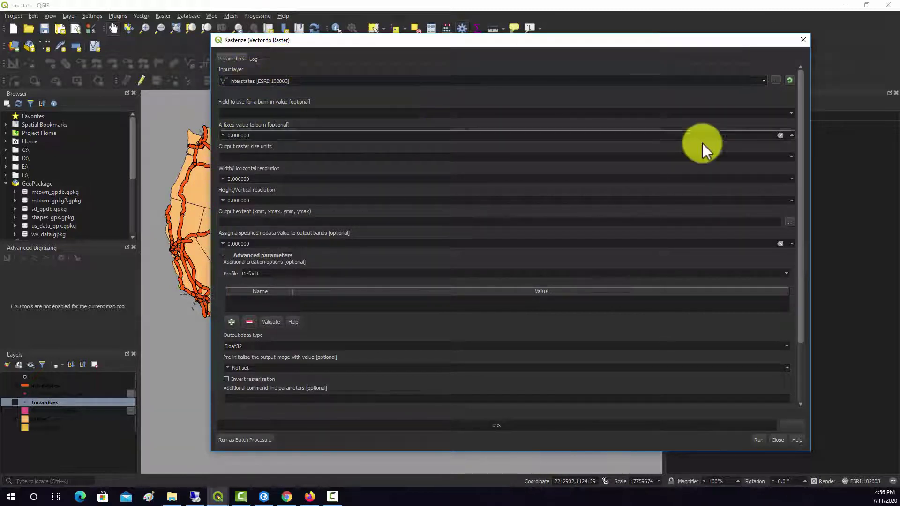
left_click(788, 113)
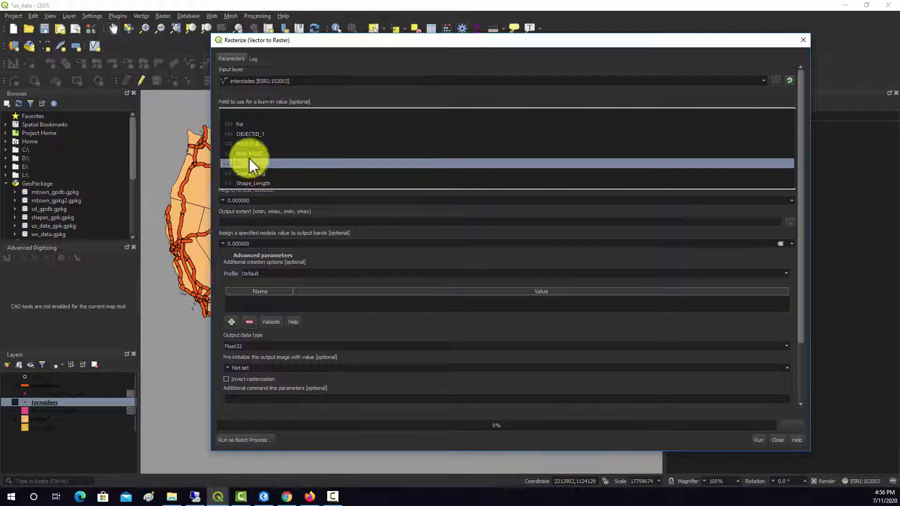
left_click(236, 124)
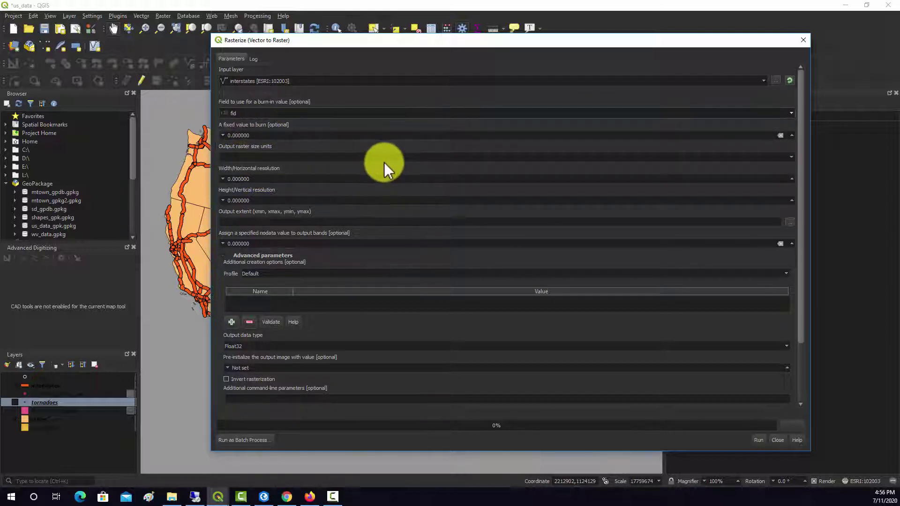
left_click(255, 135)
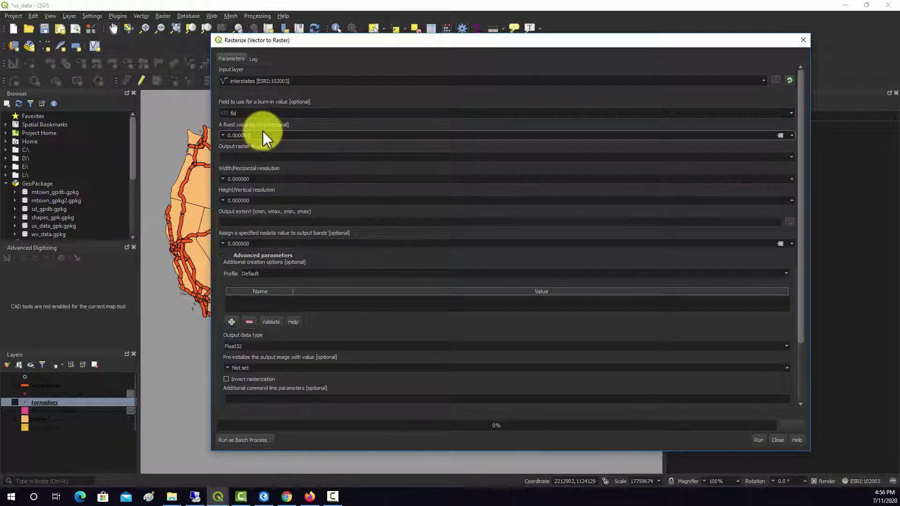
key("BackSpace")
key("BackSpace")
key("BackSpace")
key("BackSpace")
key("BackSpace")
key("BackSpace")
key("BackSpace")
key("BackSpace")
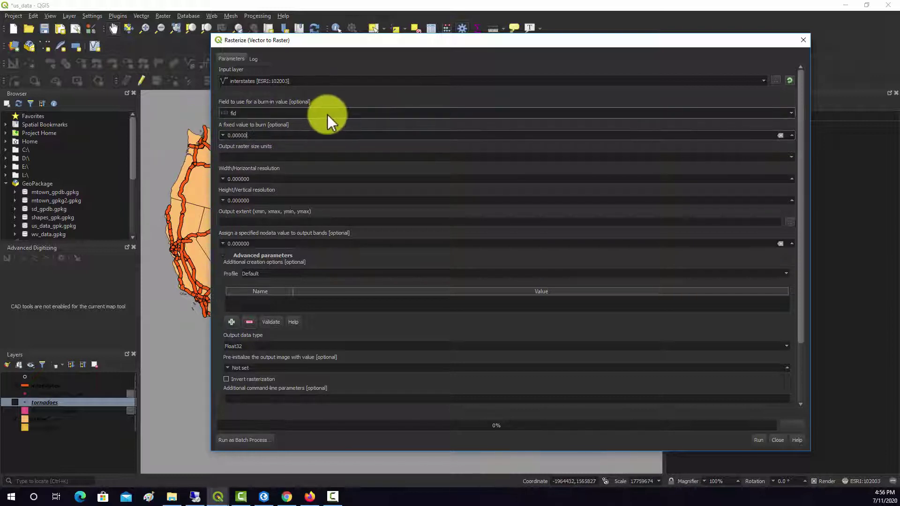
type("1")
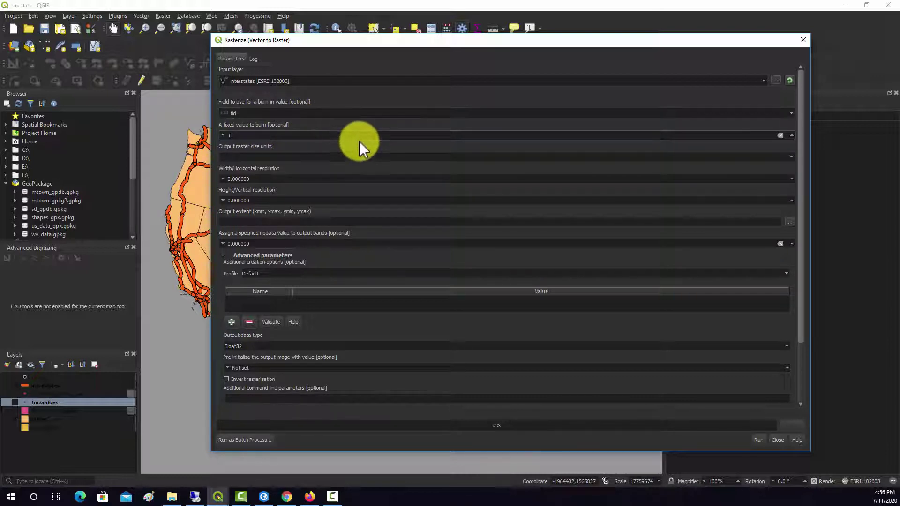
- Set output raster size to georeferenced units with 10000 width and height resolution
left_click(133, 129)
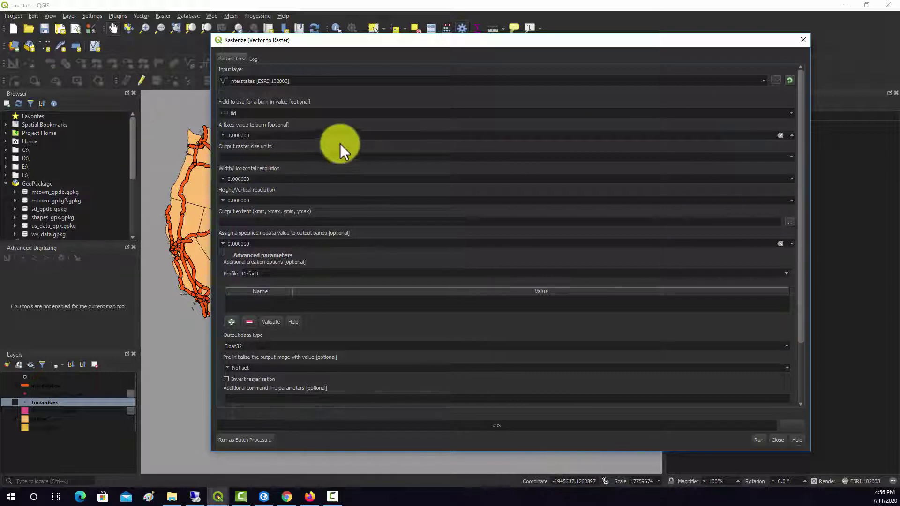
left_click(242, 159)
left_click(256, 169)
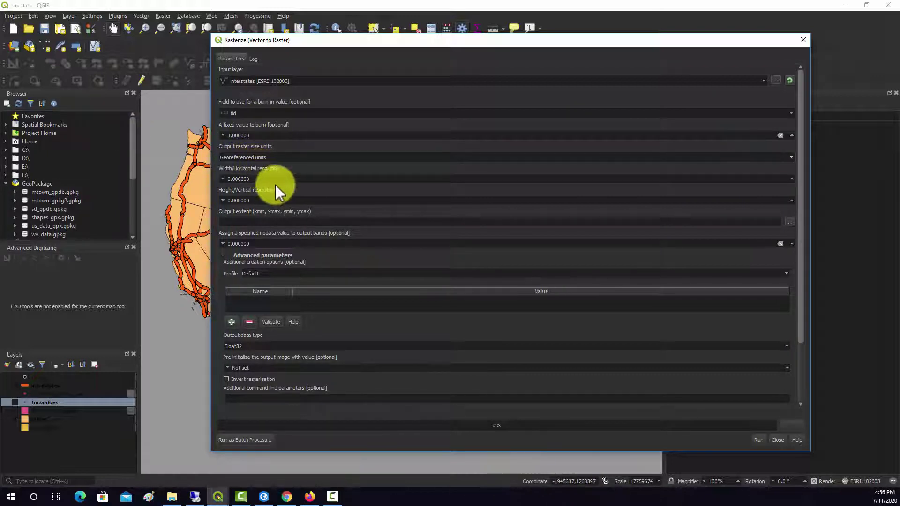
left_click(276, 182)
key("ctrl+a")
key("BackSpace")
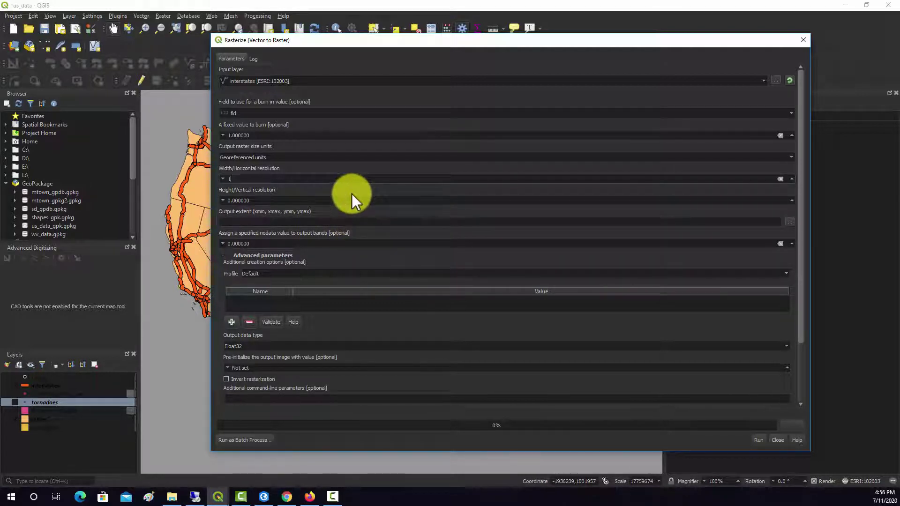
type("0000")
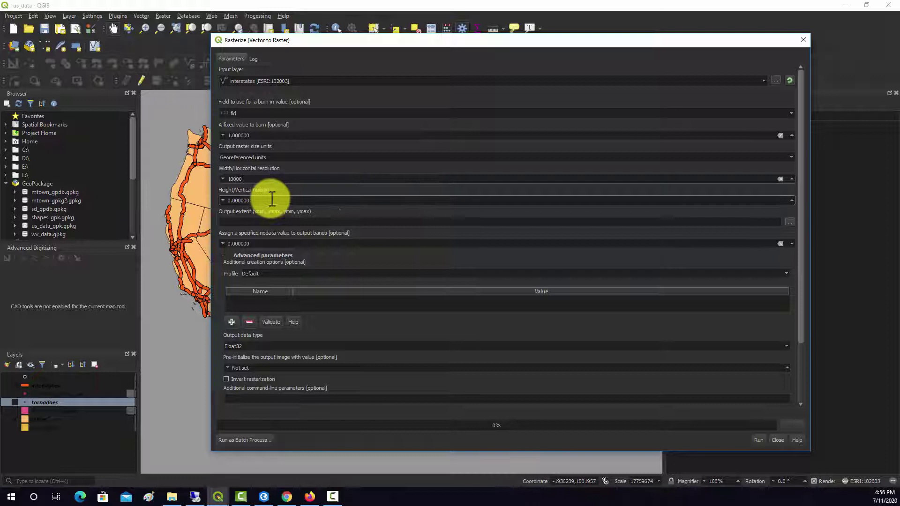
key("Tab")
key("BackSpace")
type("1")
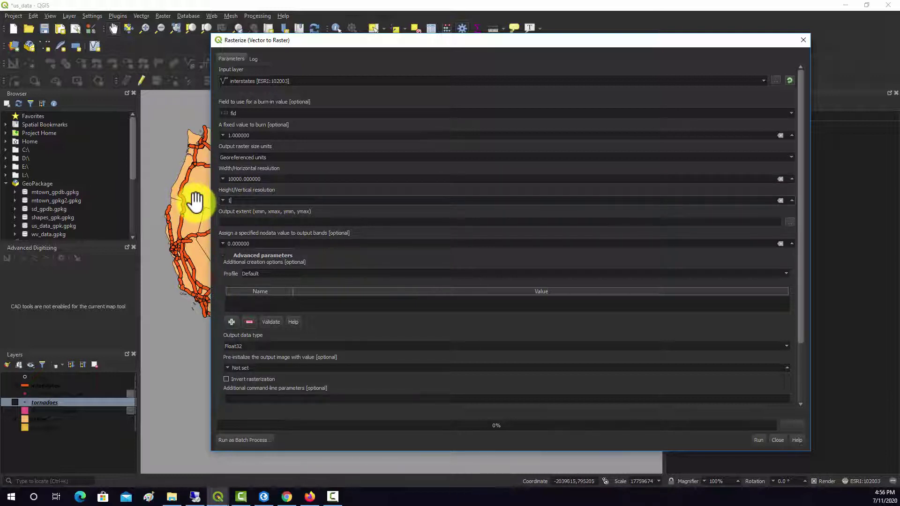
type("0000")
left_click(311, 223)
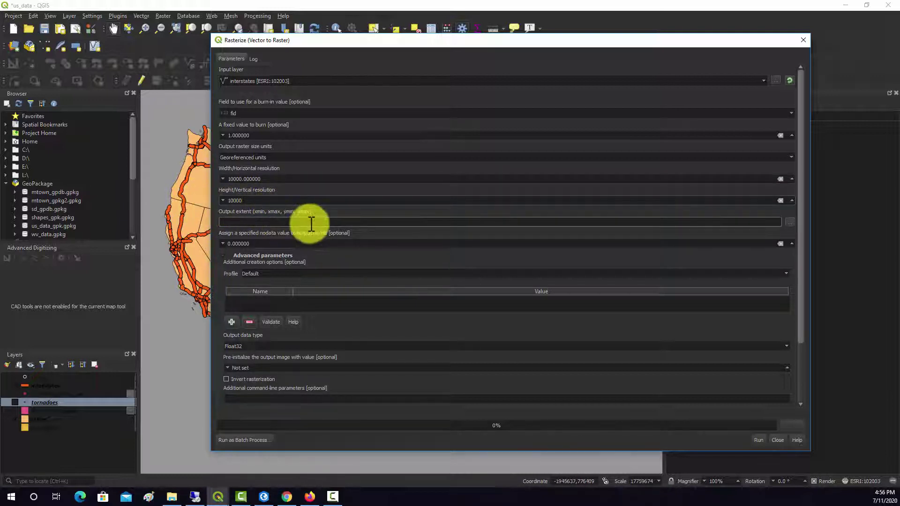
- Take the output extent from the states layer
left_click(791, 221)
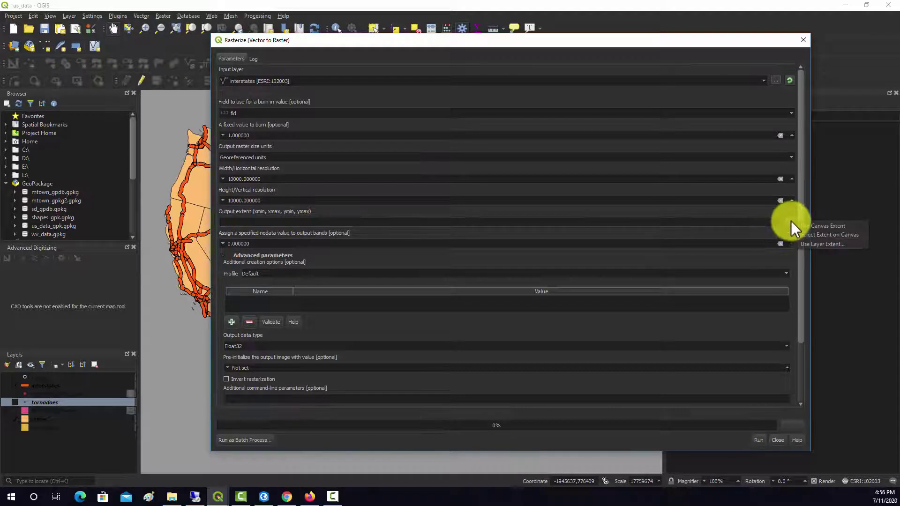
left_click(814, 244)
left_click(503, 247)
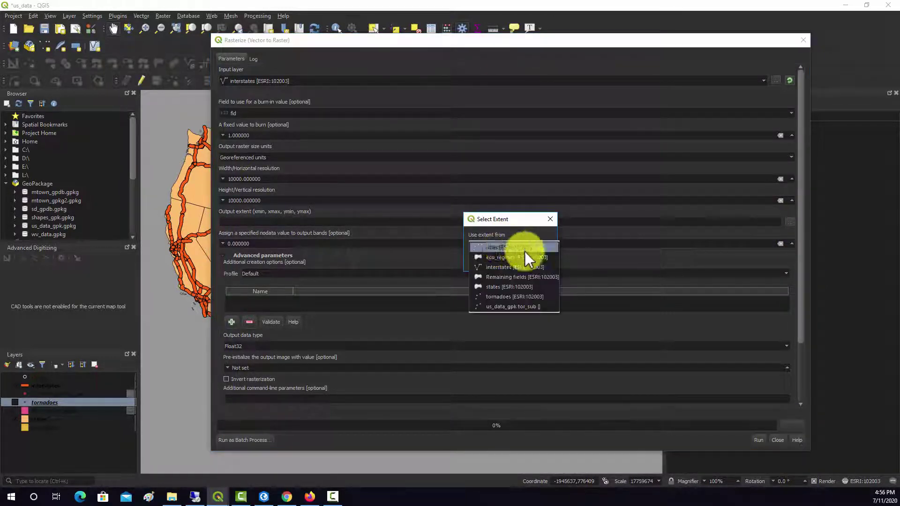
left_click(504, 287)
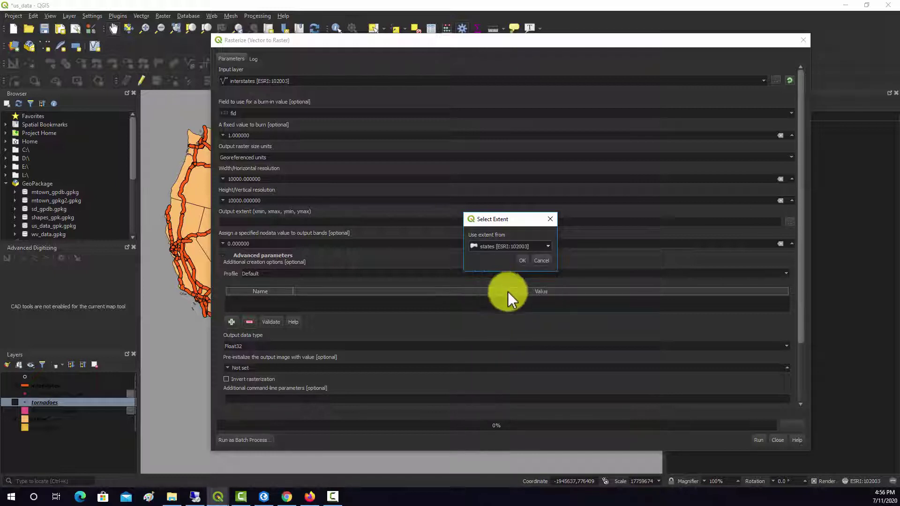
left_click(523, 260)
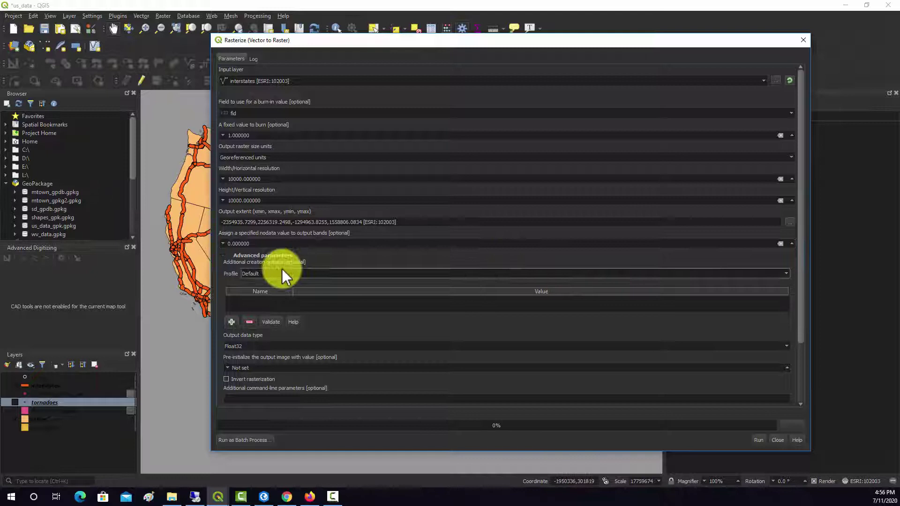
- Clear the nodata value to Not set and switch the output data type from Float32 to Int16
triple_click(269, 243)
key("BackSpace")
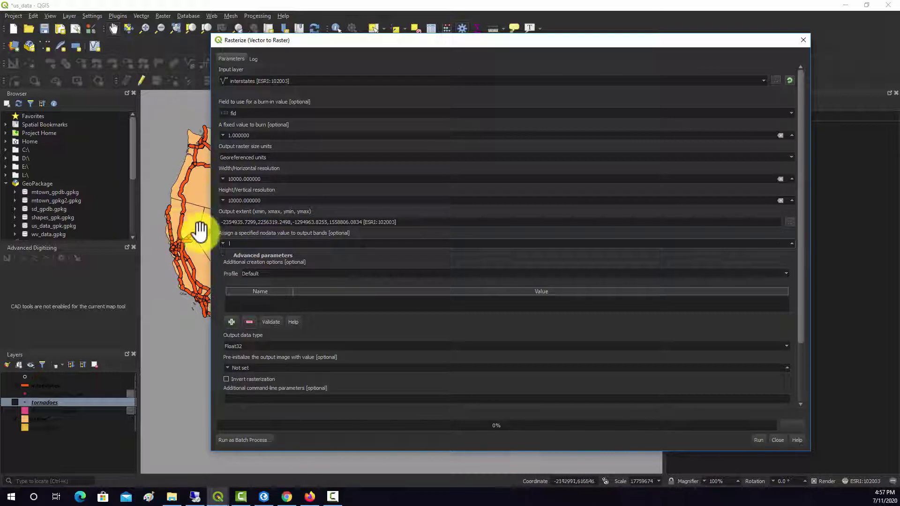
left_click(258, 346)
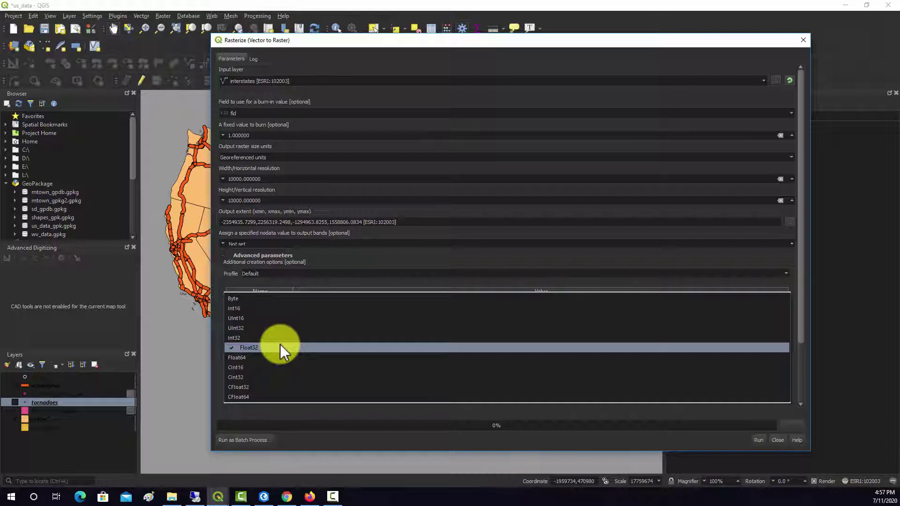
left_click(241, 308)
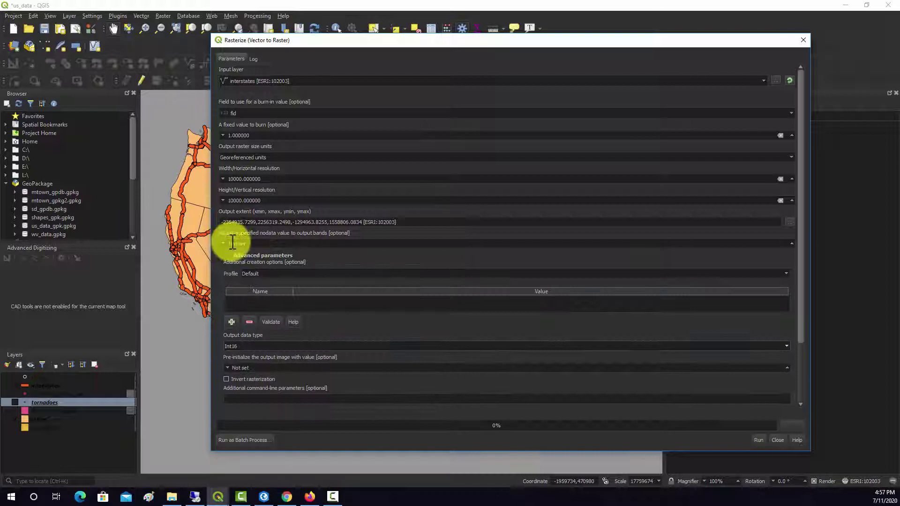
left_click(266, 242)
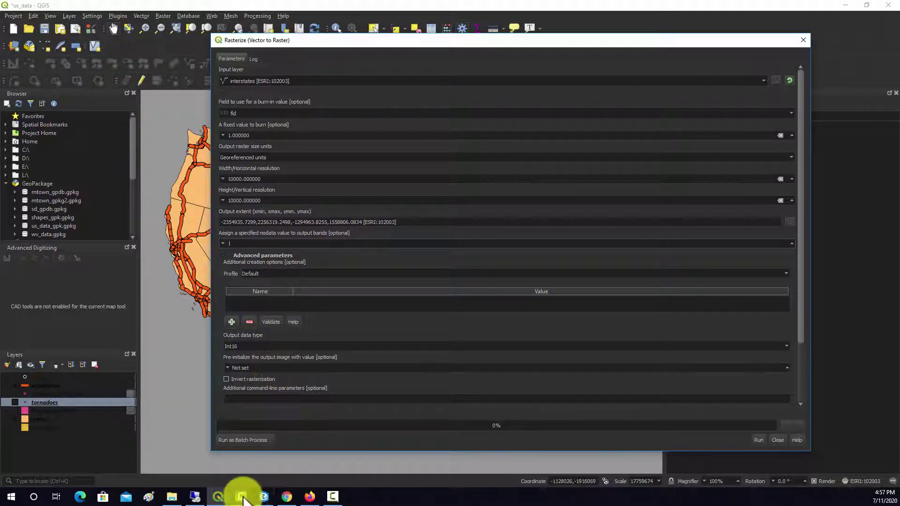
- In the Untitled Project window, view the Grid layer's Transparency properties showing nodata -32767
mouse_move(244, 497)
left_click(180, 466)
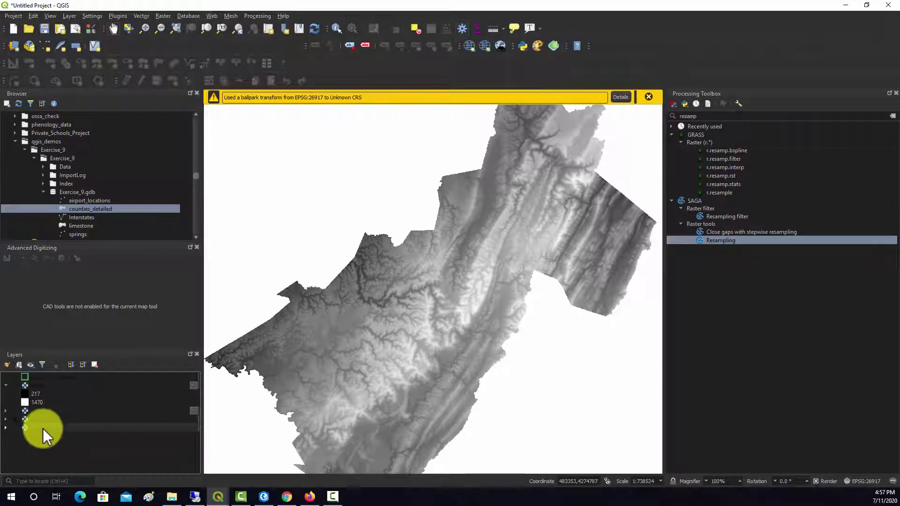
right_click(37, 386)
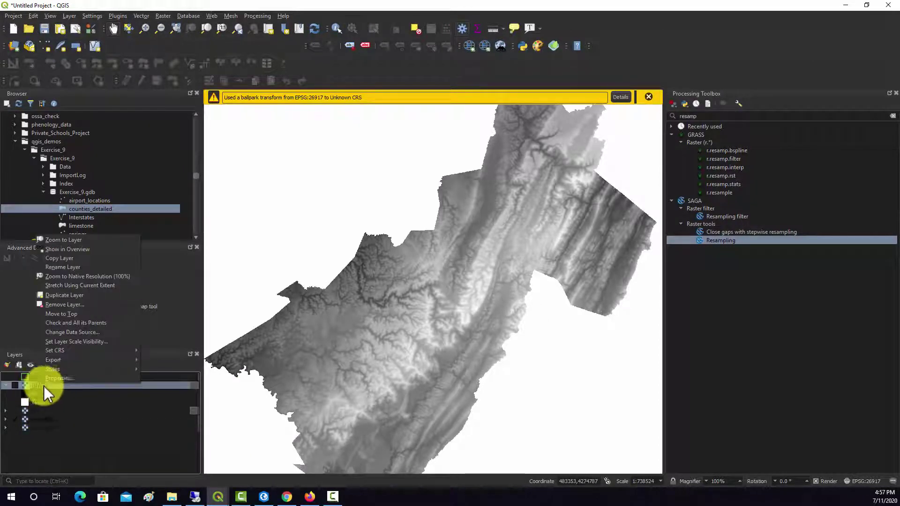
left_click(69, 380)
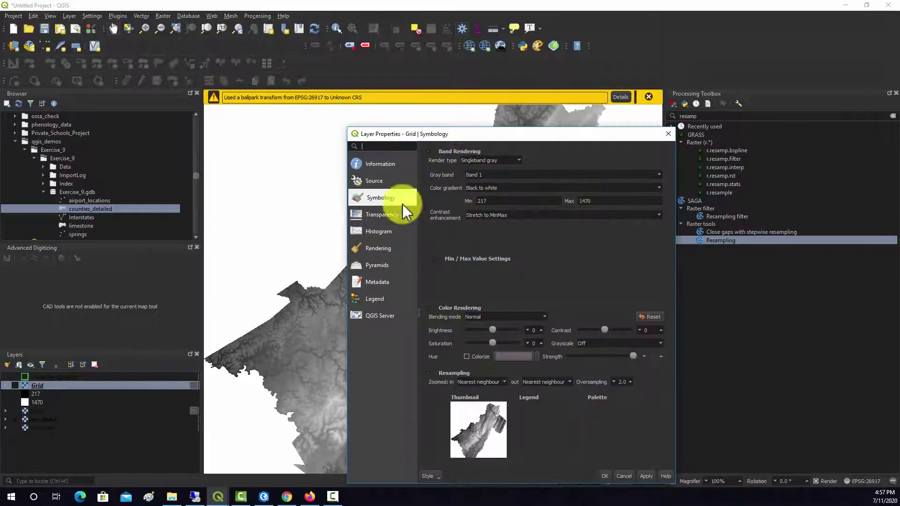
left_click(382, 217)
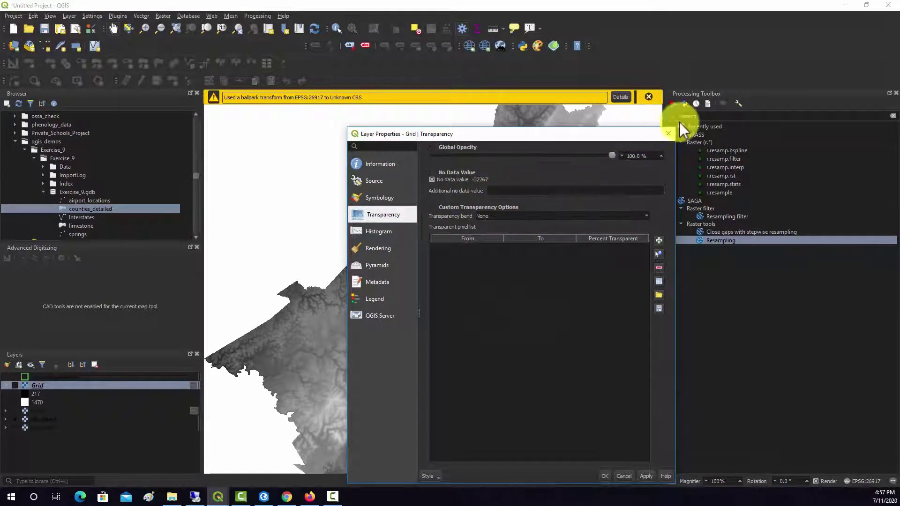
- Close the Grid properties, enter -32767 as the Rasterize nodata value, and run it
left_click(669, 134)
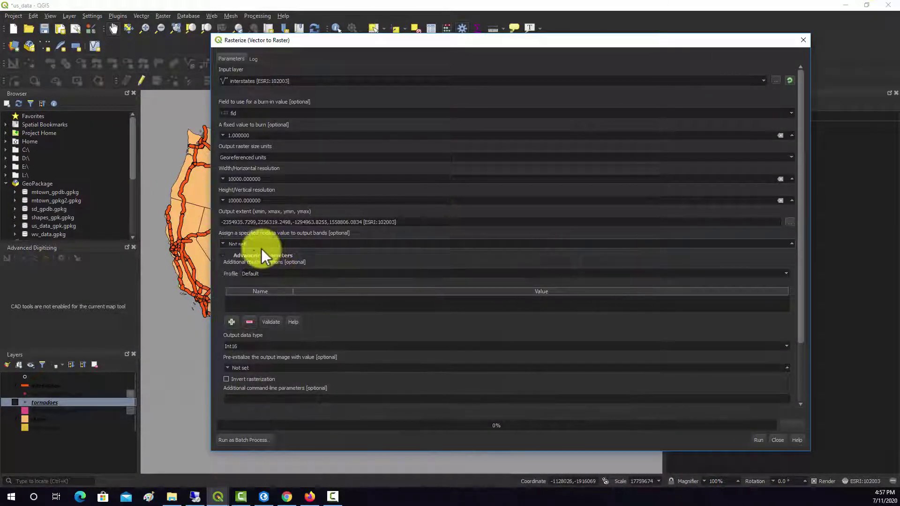
left_click(247, 243)
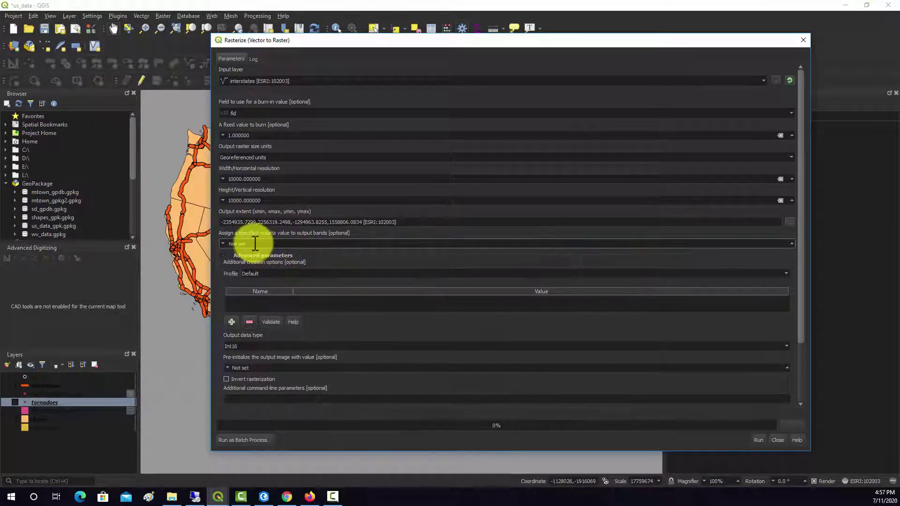
type("-")
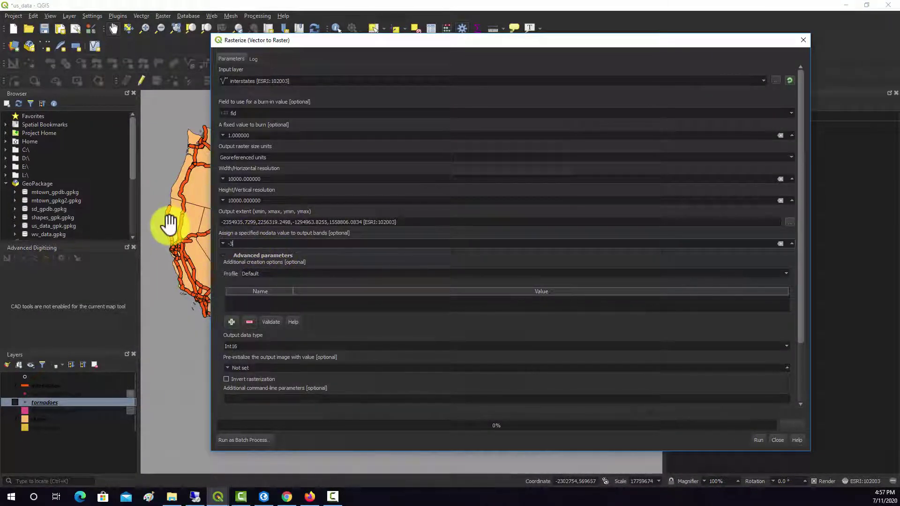
type("32767")
left_click(218, 282)
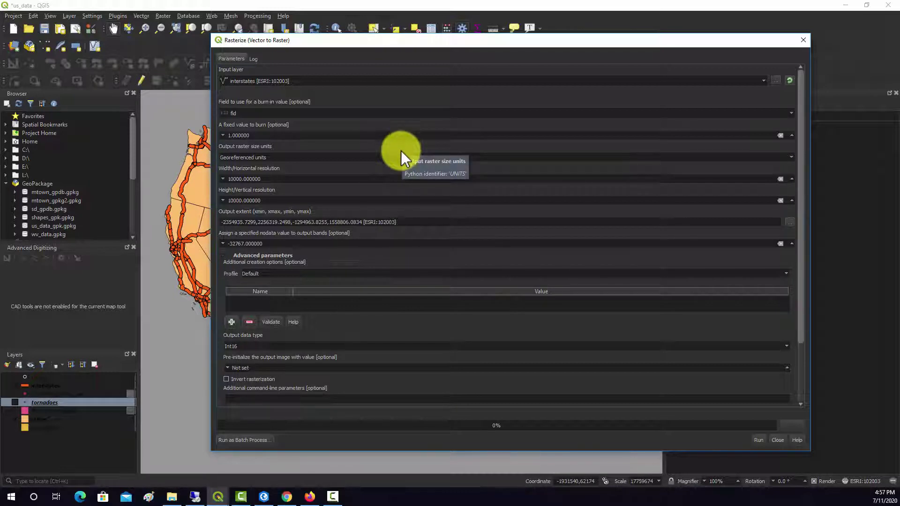
left_click(760, 439)
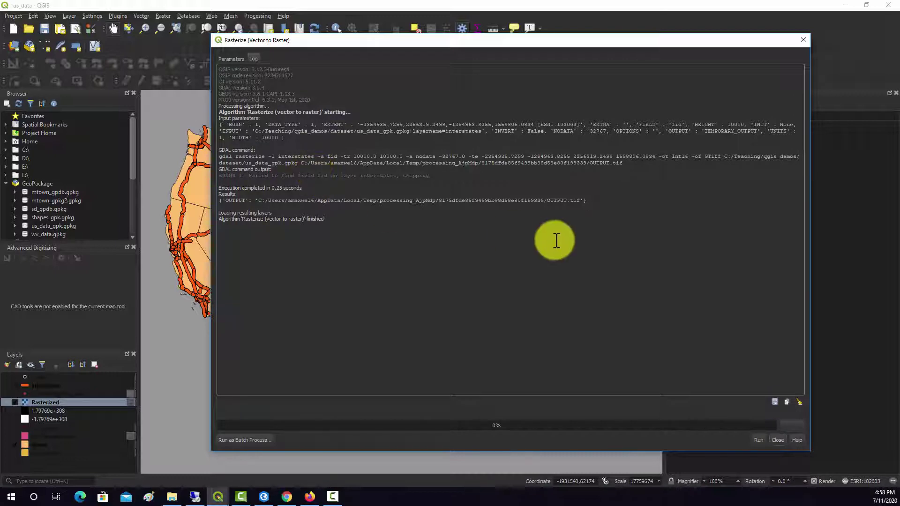
- Reopen Rasterize with interstates as the input layer and a fixed burn value of 1
left_click(803, 41)
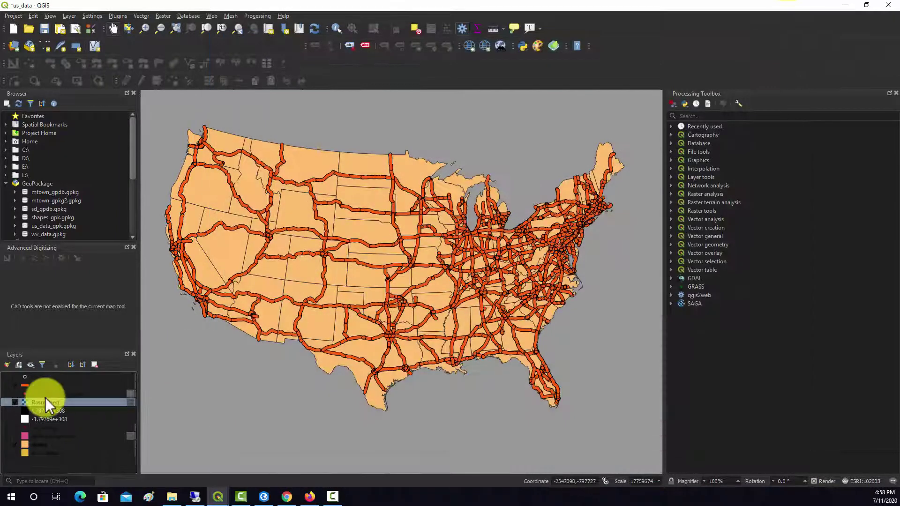
left_click(164, 16)
mouse_move(167, 71)
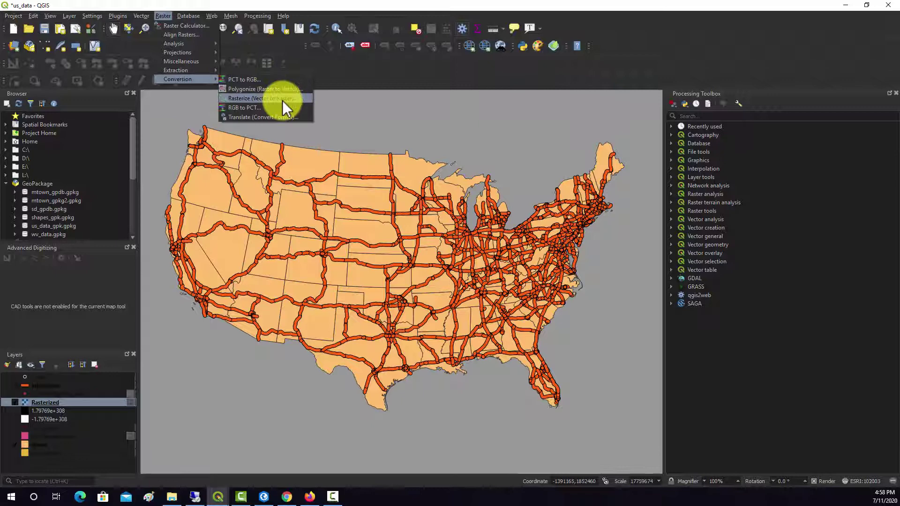
left_click(284, 99)
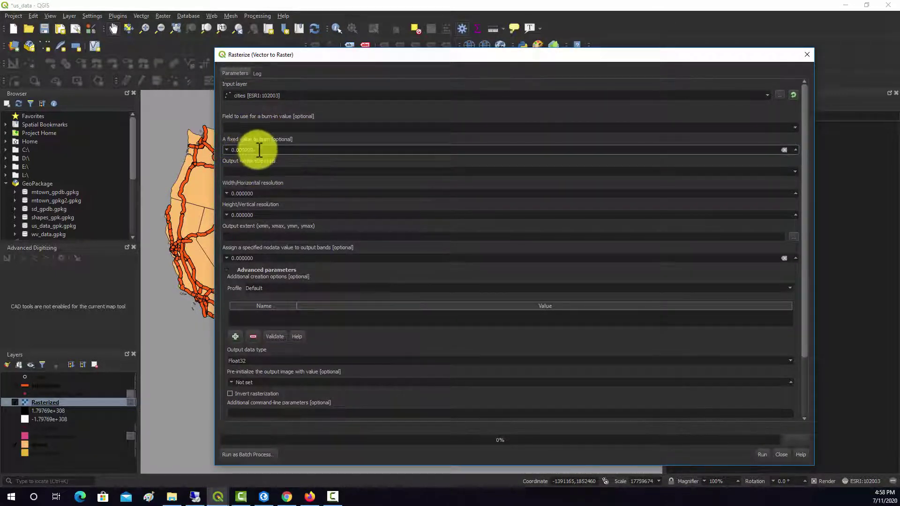
left_click_drag(256, 149, 187, 149)
type("1")
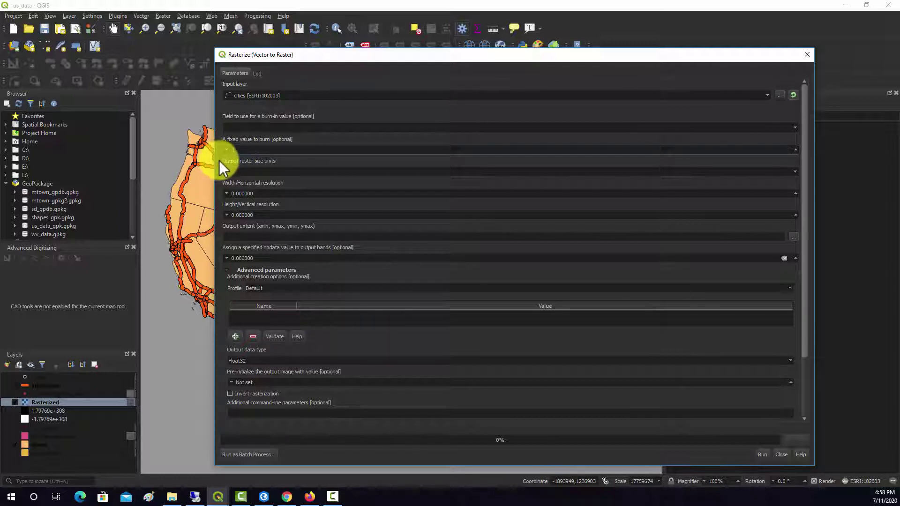
left_click(251, 96)
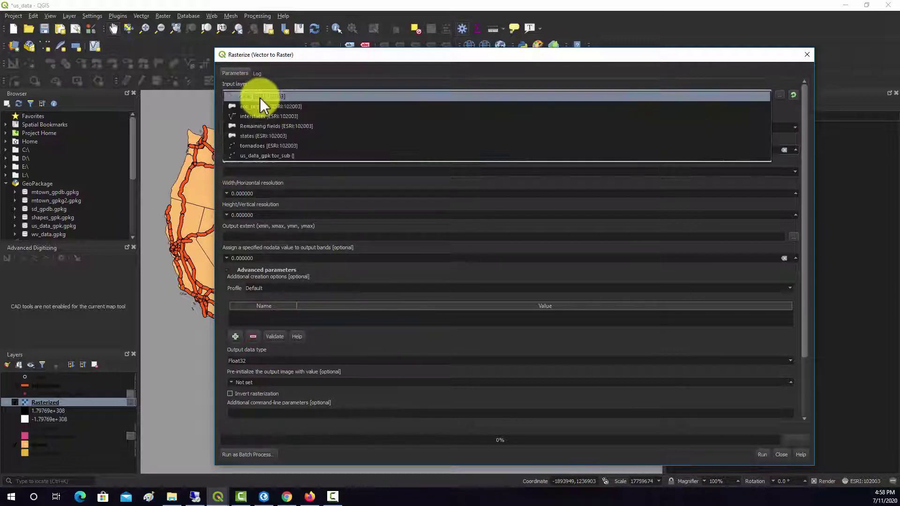
left_click(260, 116)
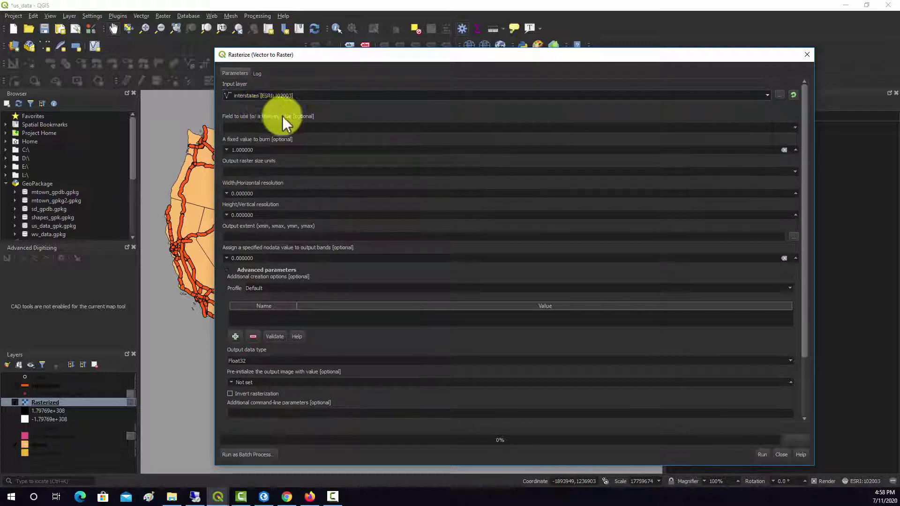
- Set output size to georeferenced units at 10000 by 10000 resolution
left_click(264, 174)
left_click(262, 183)
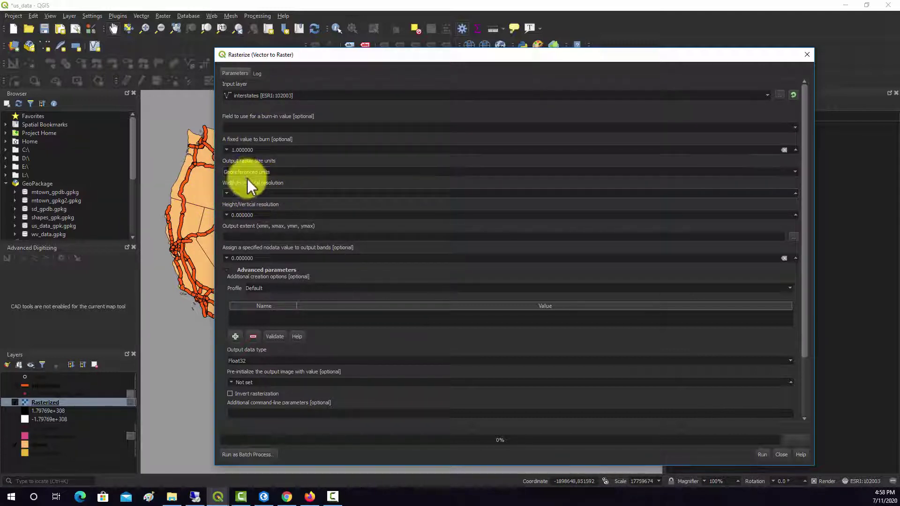
type("10000")
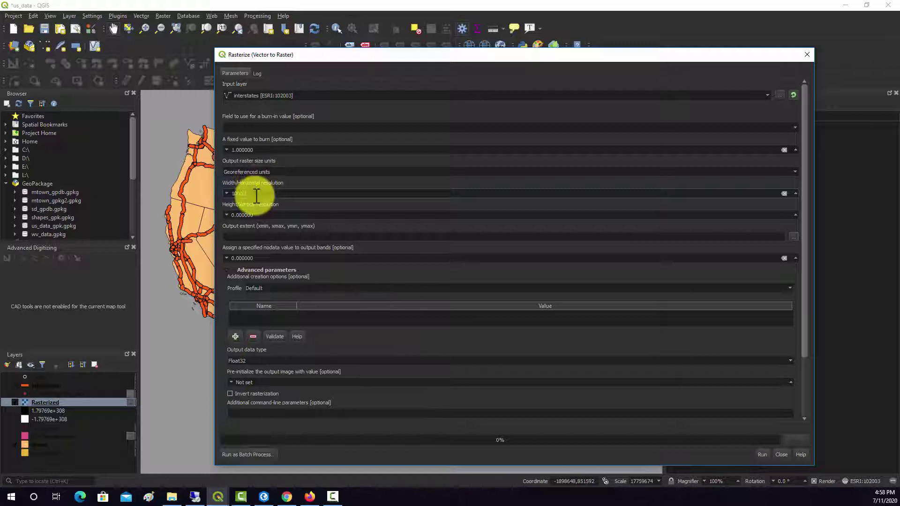
key("Tab")
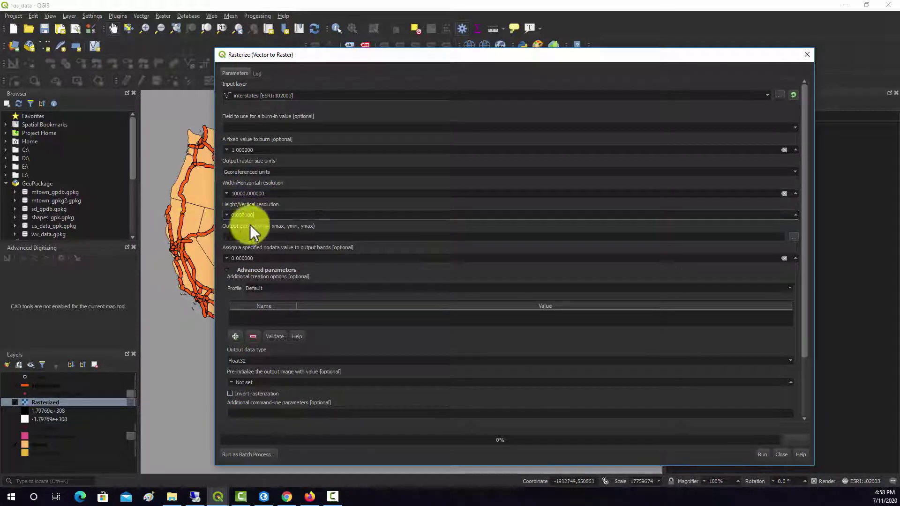
type("1")
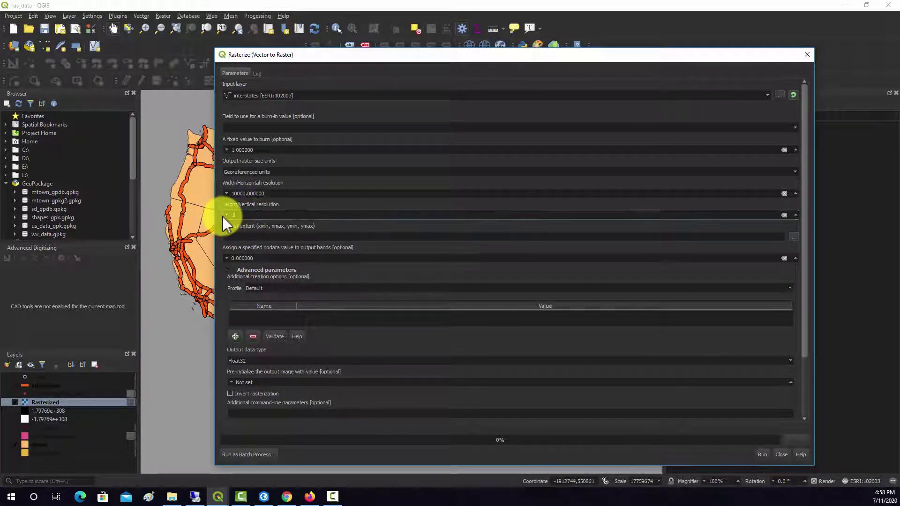
type("0000")
key("Tab")
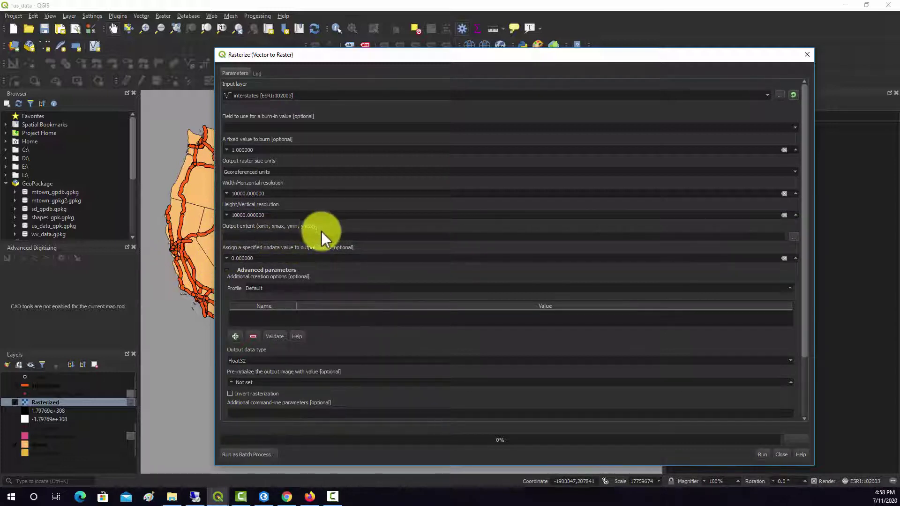
- Set the Rasterize output extent from the states layer
left_click(796, 237)
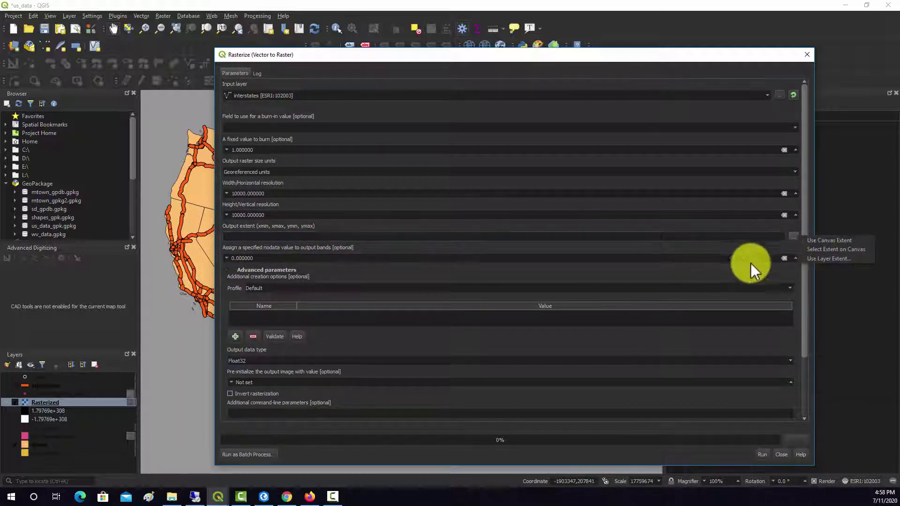
left_click(820, 258)
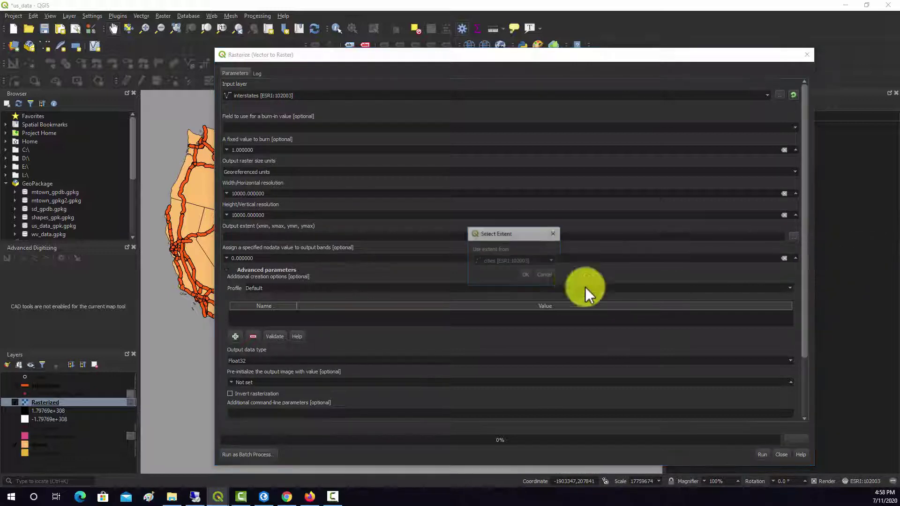
left_click(522, 260)
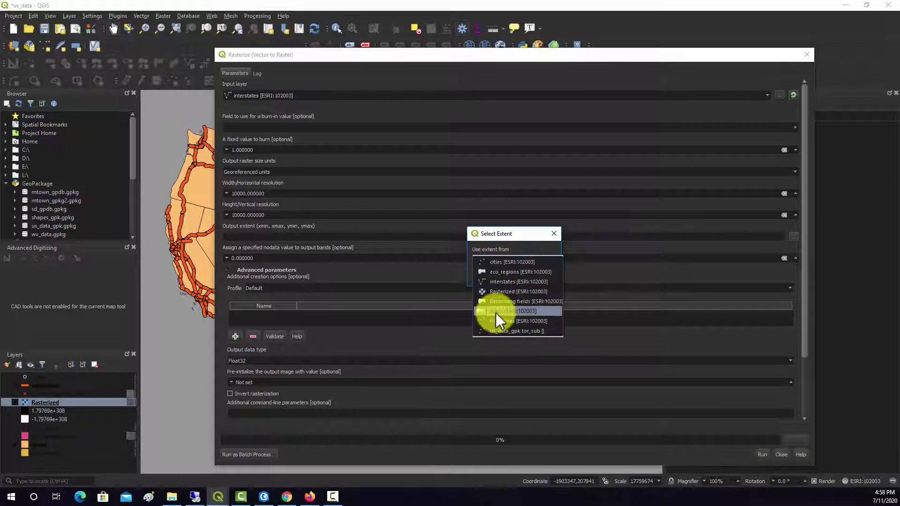
left_click(496, 311)
left_click(526, 277)
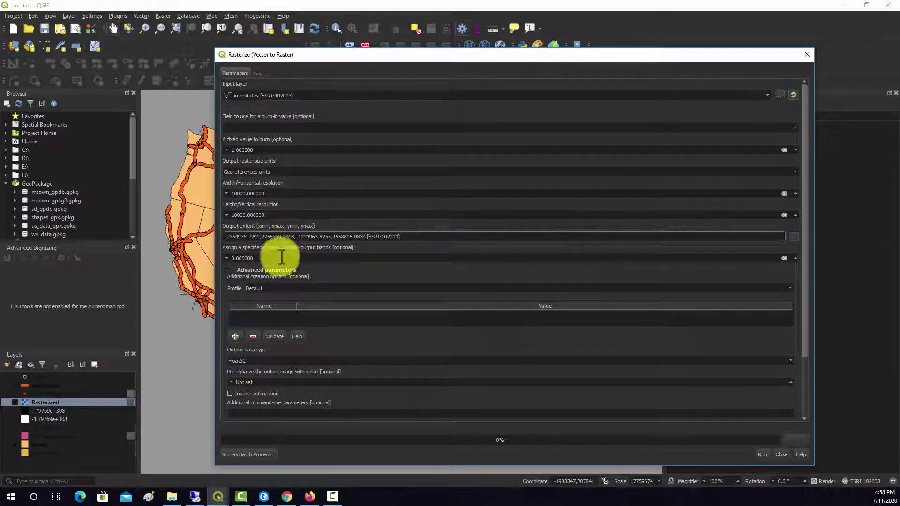
- Set nodata to -32767 and output data type Int16, then run the rasterization
double_click(267, 259)
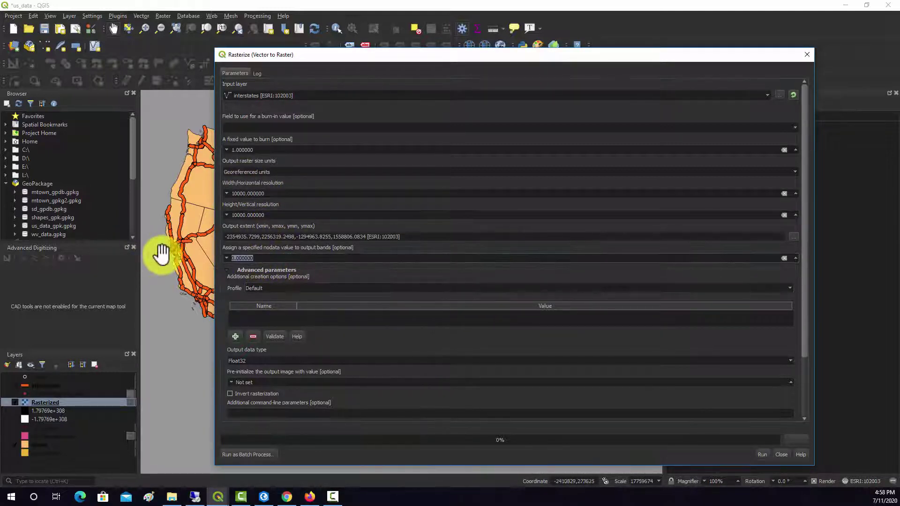
key("Delete")
type("-32")
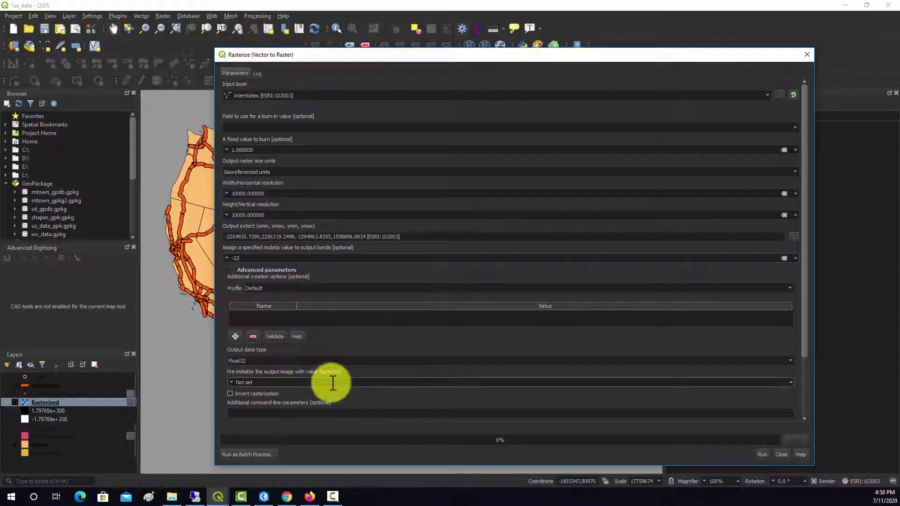
type("767")
key("Tab")
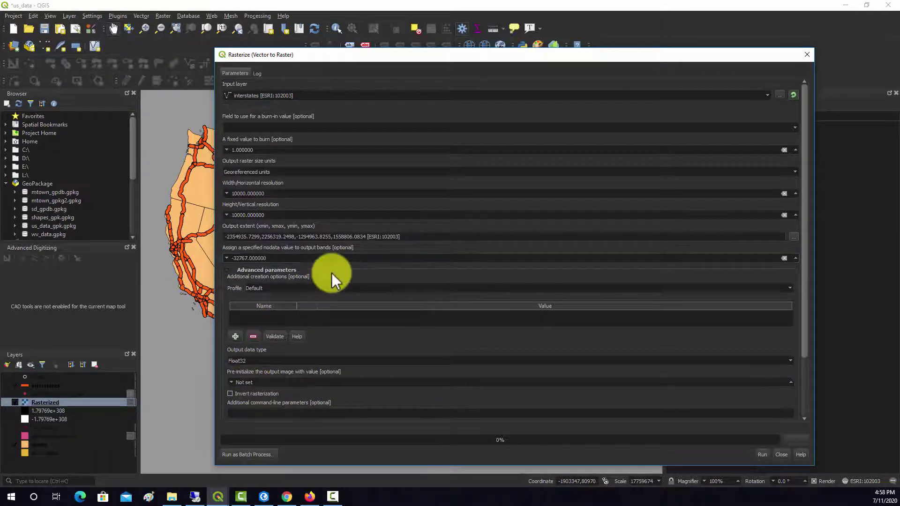
left_click(287, 361)
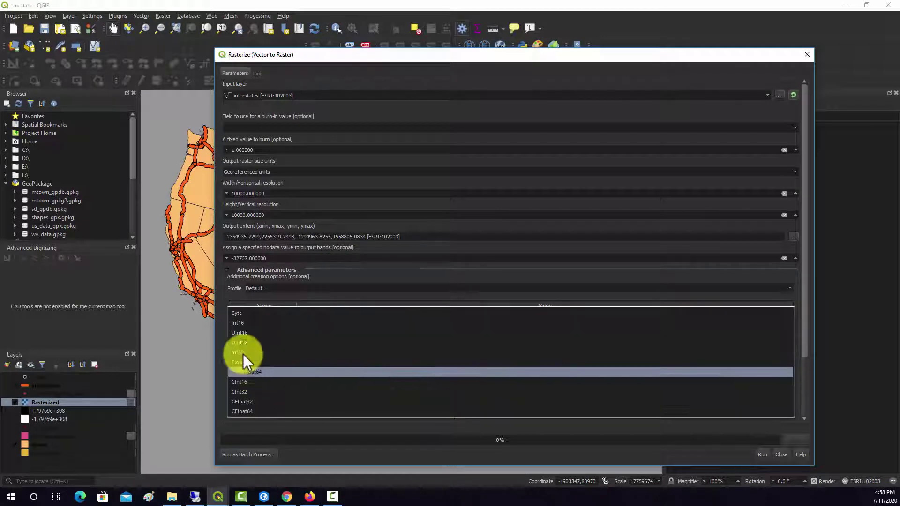
left_click(249, 333)
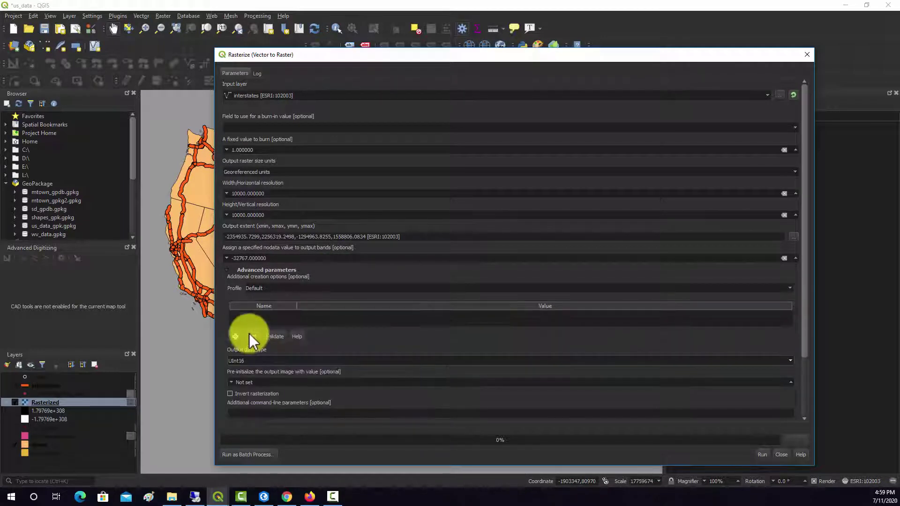
left_click(249, 360)
left_click(248, 354)
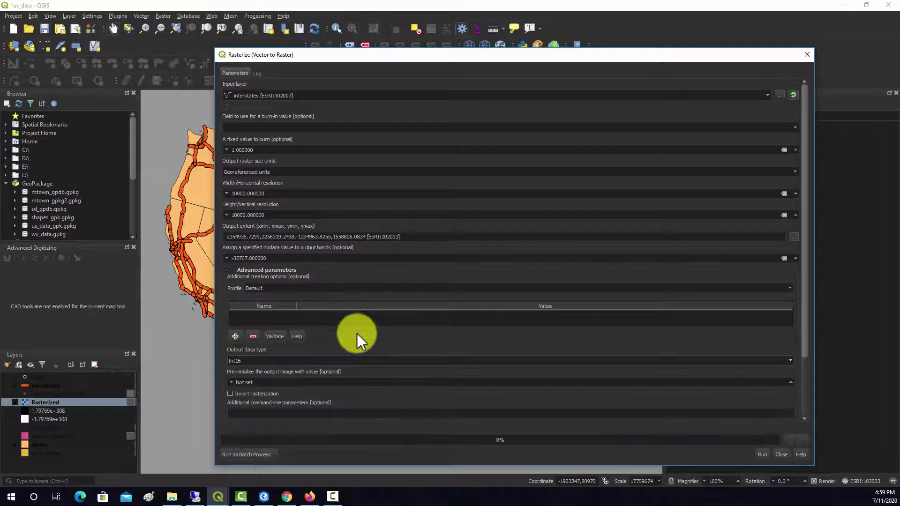
left_click(765, 454)
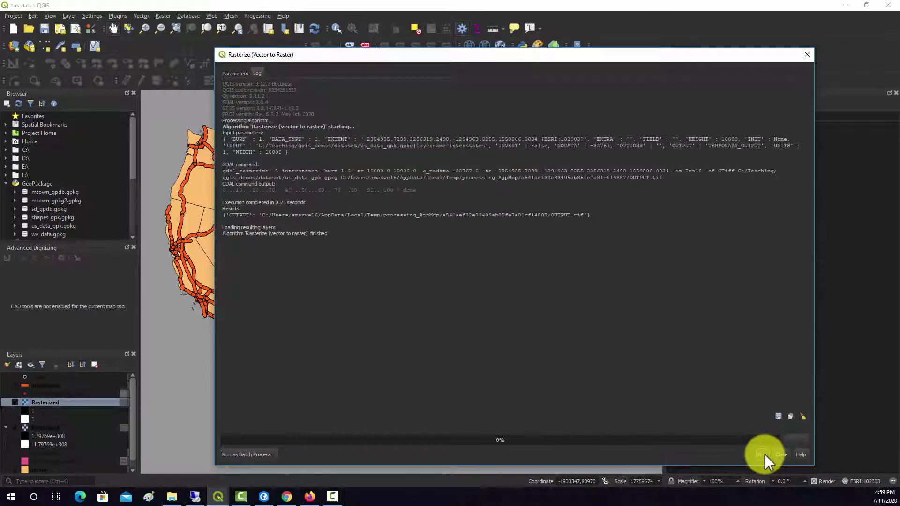
- Close Rasterize, hide the vector interstates, and pan across the US to inspect the rasterized roads
left_click(783, 455)
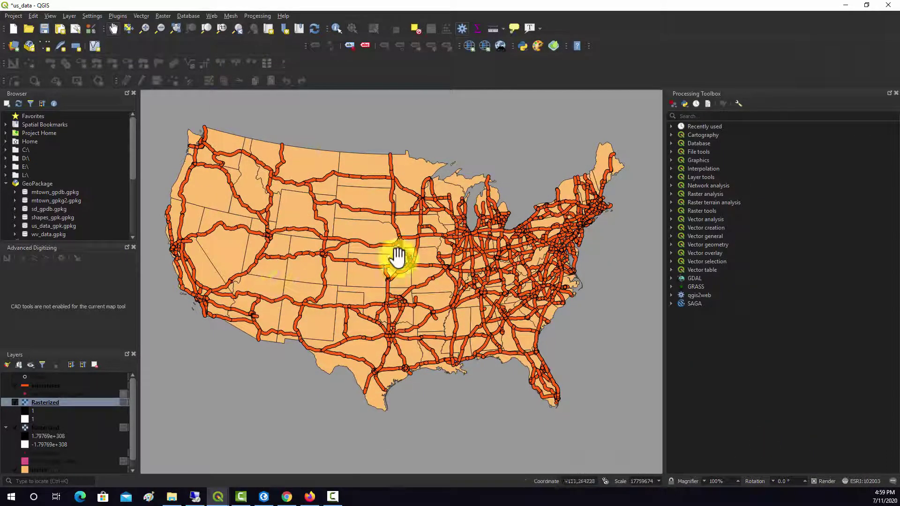
left_click(15, 385)
scroll(545, 265, "up", 2)
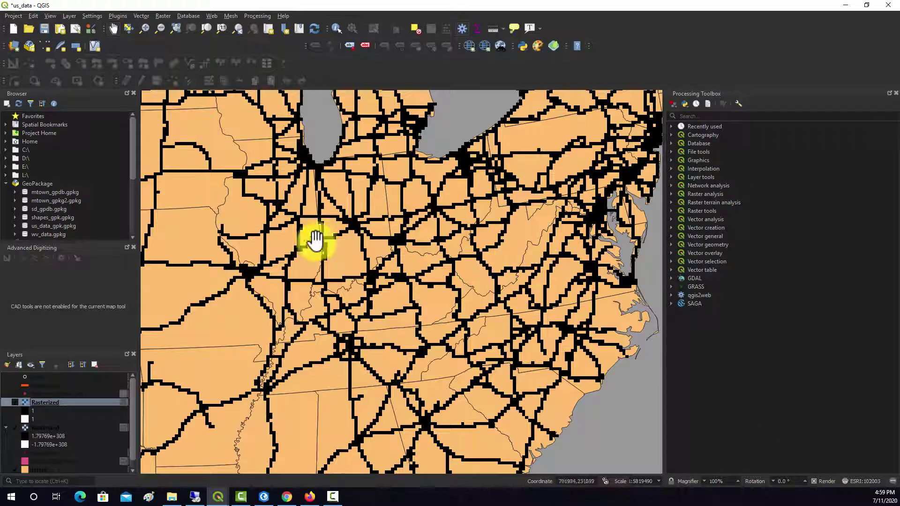
left_click_drag(358, 201, 408, 317)
left_click_drag(272, 191, 396, 252)
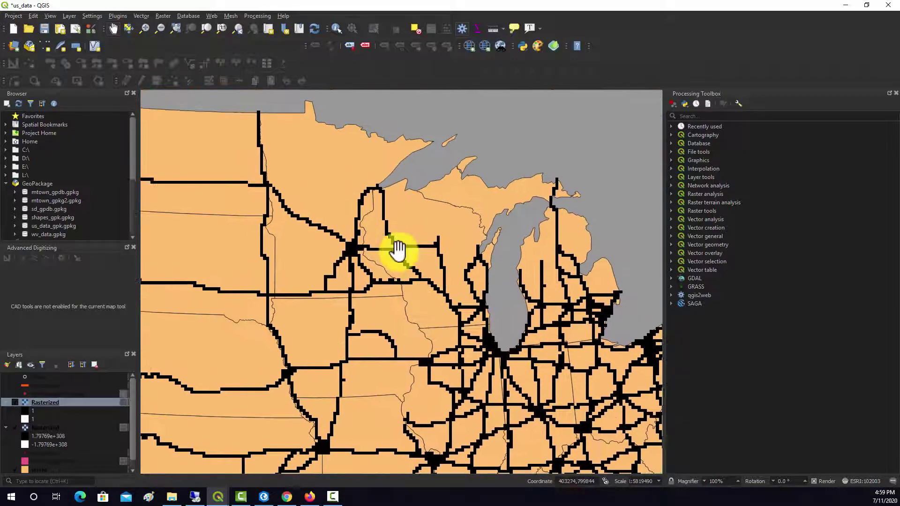
left_click_drag(231, 200, 457, 251)
left_click_drag(221, 282, 221, 145)
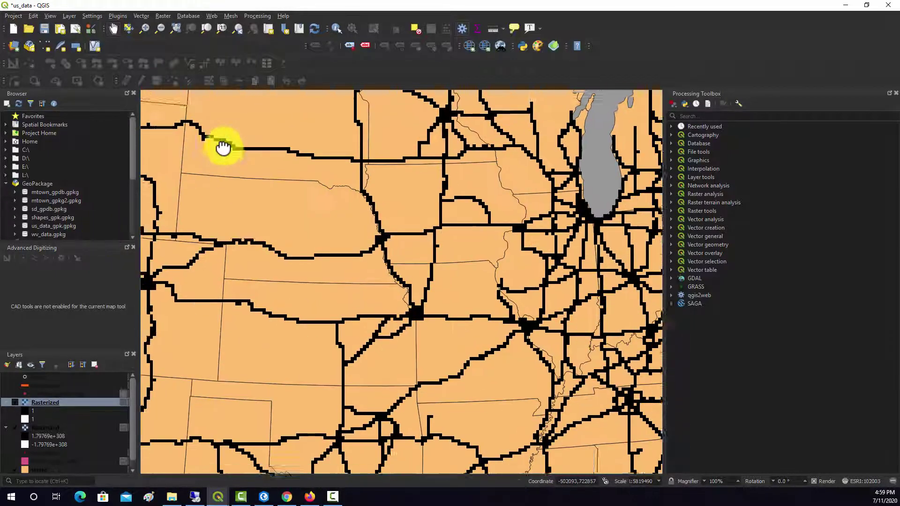
left_click_drag(488, 331, 341, 292)
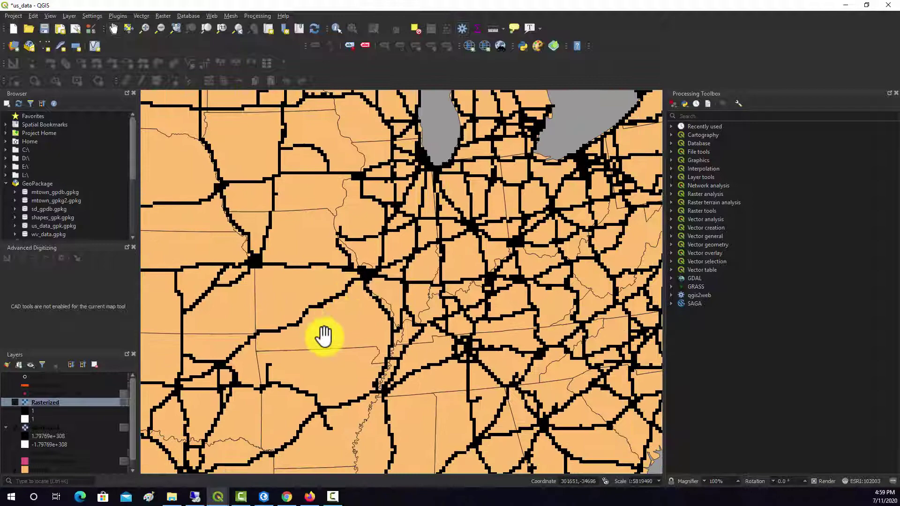
left_click_drag(476, 347, 563, 311)
scroll(359, 303, "down", 2)
left_click_drag(330, 286, 376, 294)
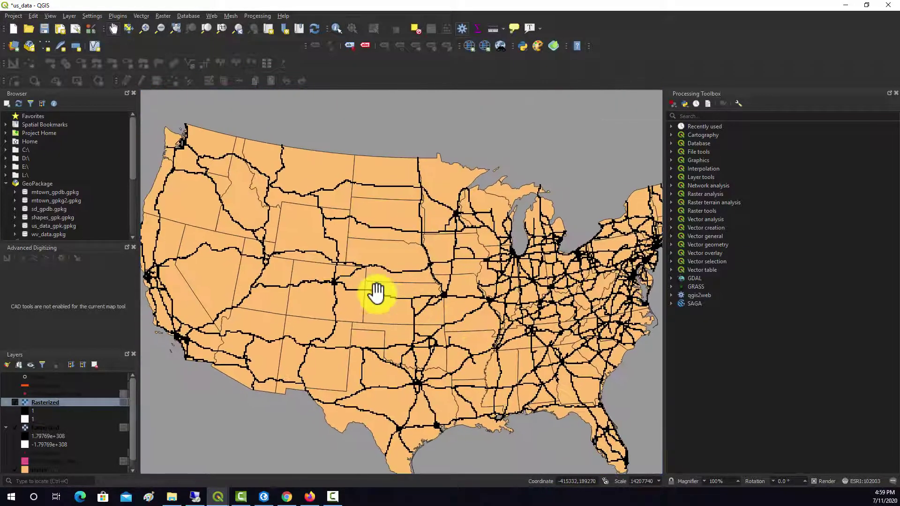
mouse_move(283, 268)
left_mouse_down()
mouse_move(338, 267)
mouse_move(337, 277)
left_mouse_up()
scroll(338, 267, "down", 1)
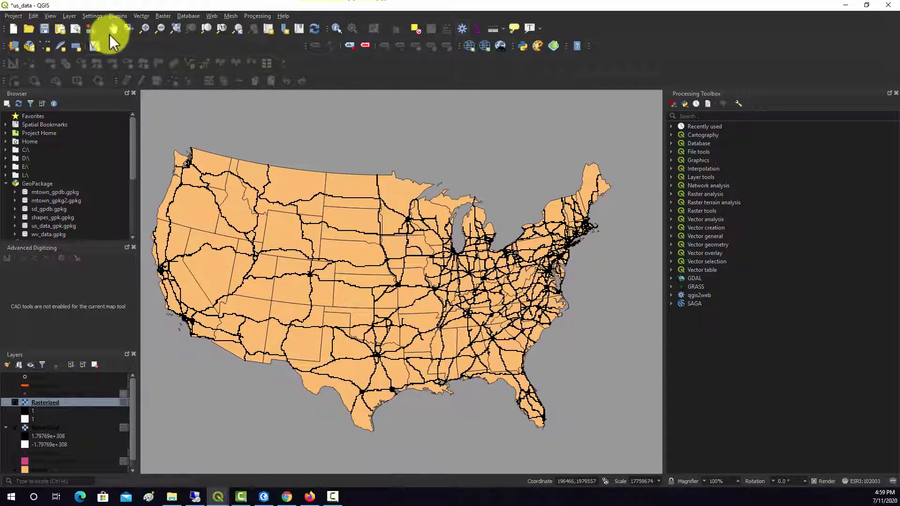
- Open Raster > Analysis > Proximity (Raster Distance), which loads the Rasterized layer's Band 1 as input
left_click(164, 15)
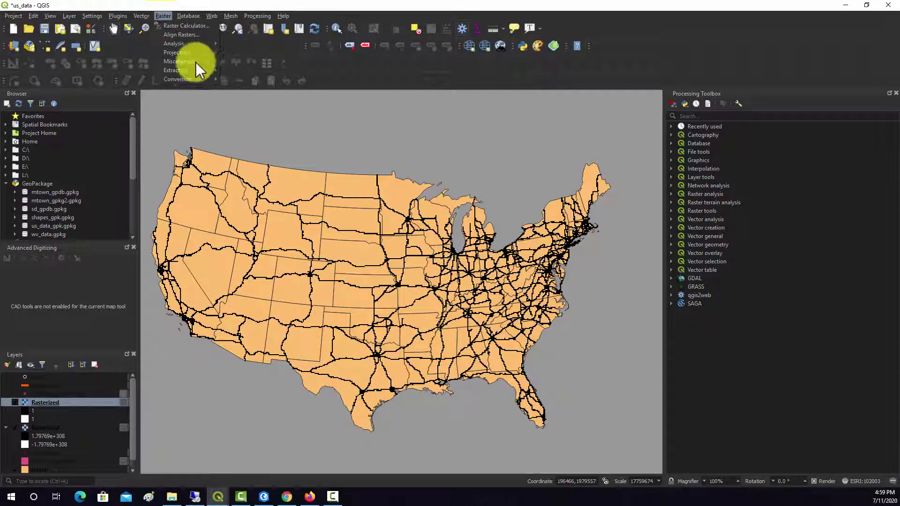
mouse_move(190, 50)
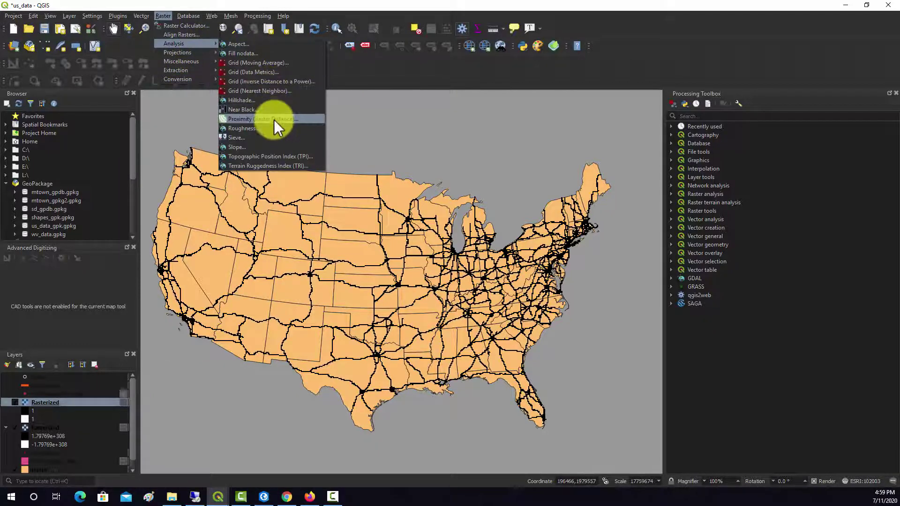
left_click(274, 120)
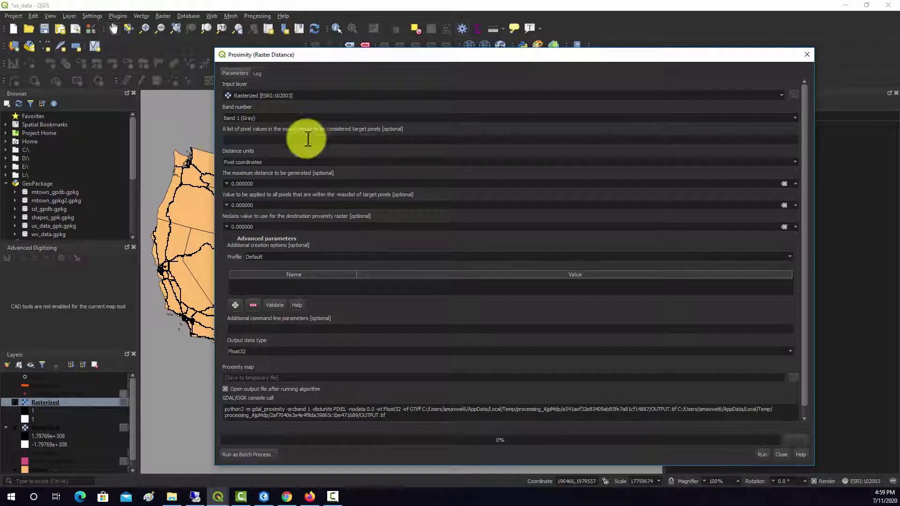
- Use target pixel value 1, Georeferenced coordinates distance units, and maximum distance 1000000
left_click(279, 139)
type("1")
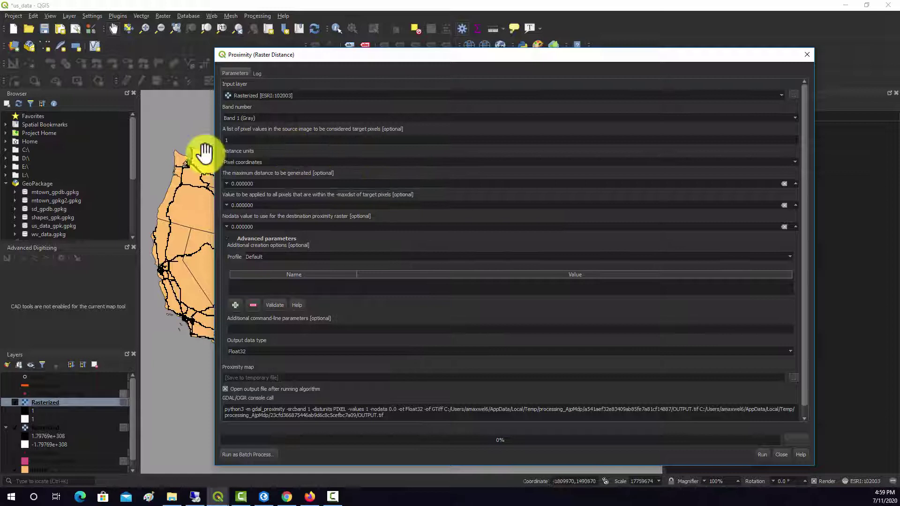
left_click(277, 164)
left_click(278, 154)
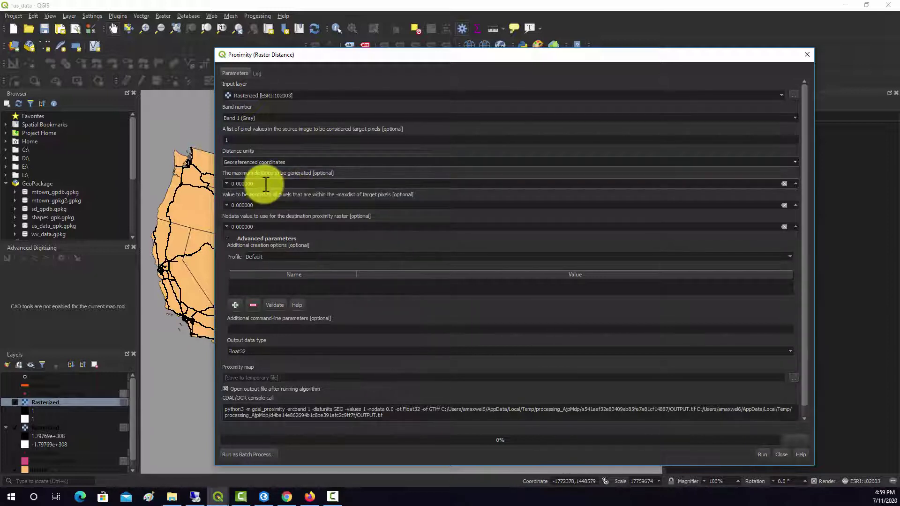
double_click(237, 183)
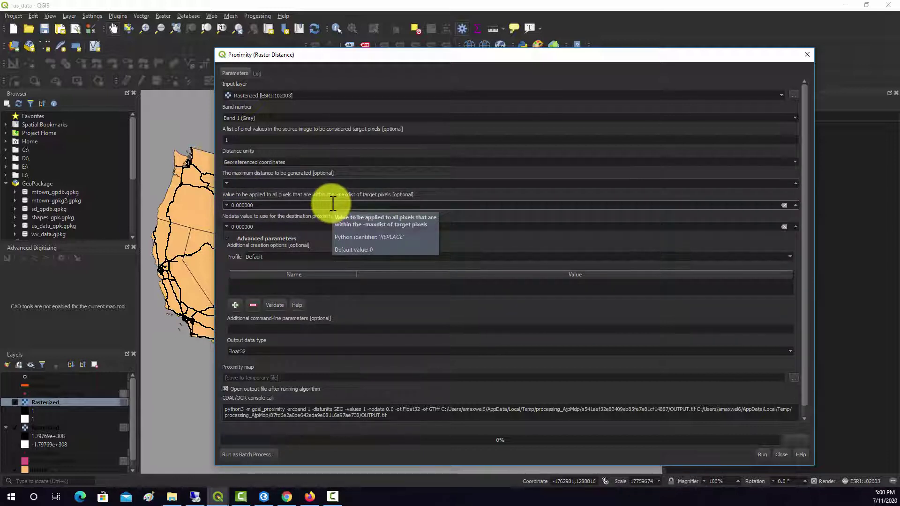
type("1")
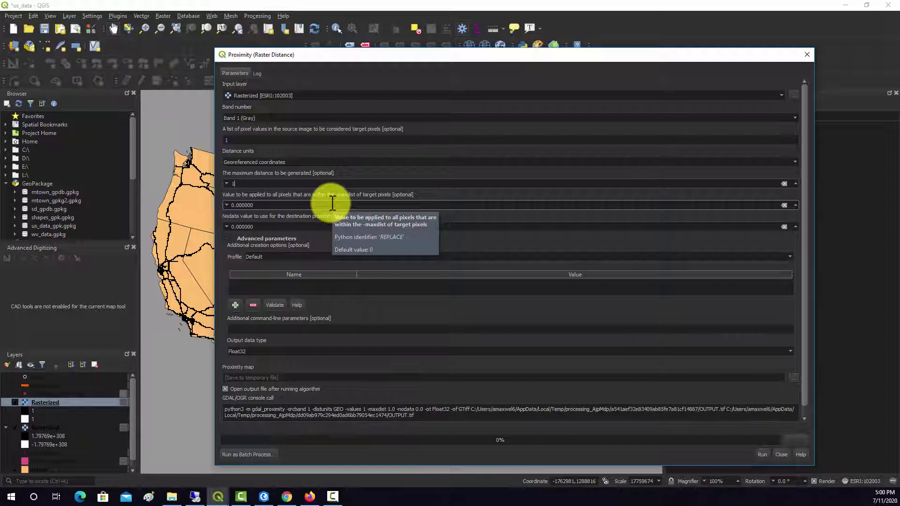
type("000000")
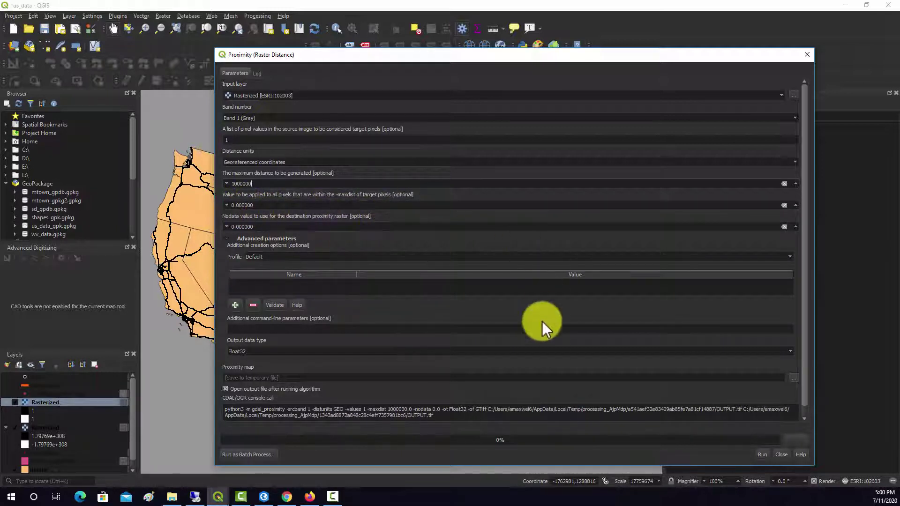
left_click(399, 292)
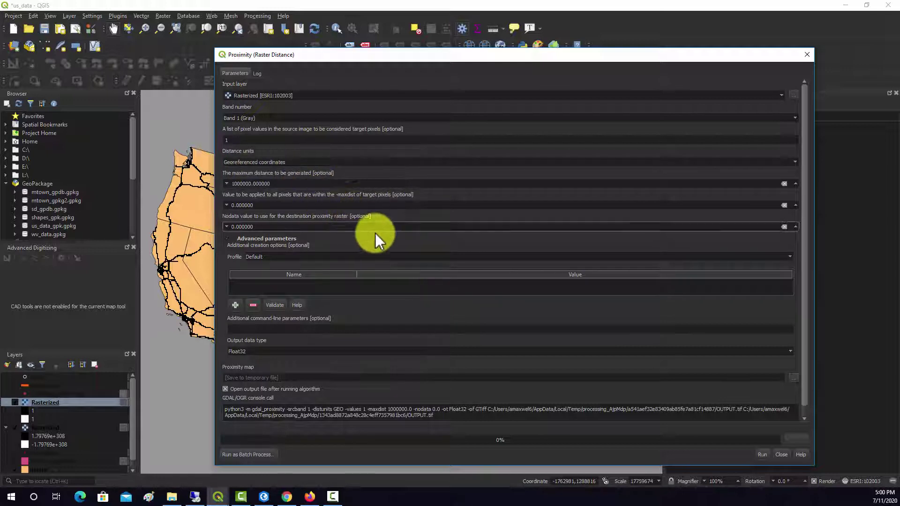
- Replace the proximity output's nodata value with -32676
left_click(264, 227)
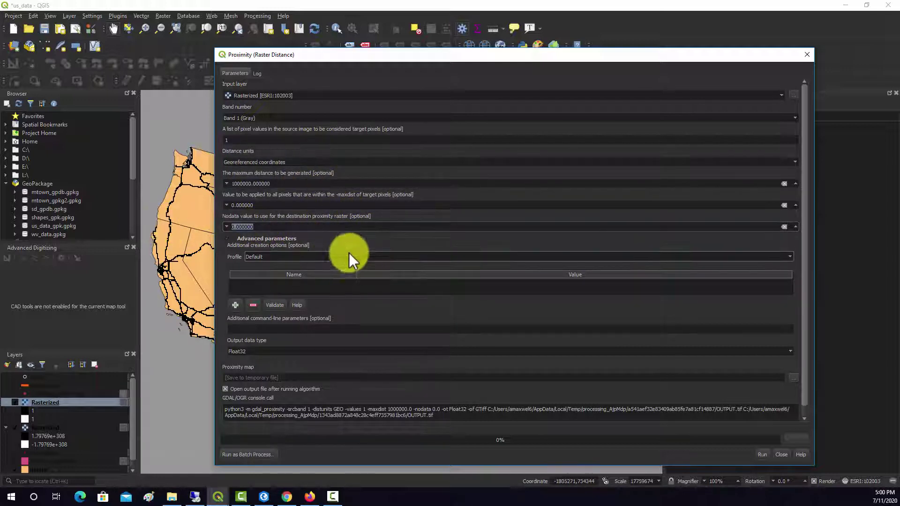
key("ctrl+a")
key("BackSpace")
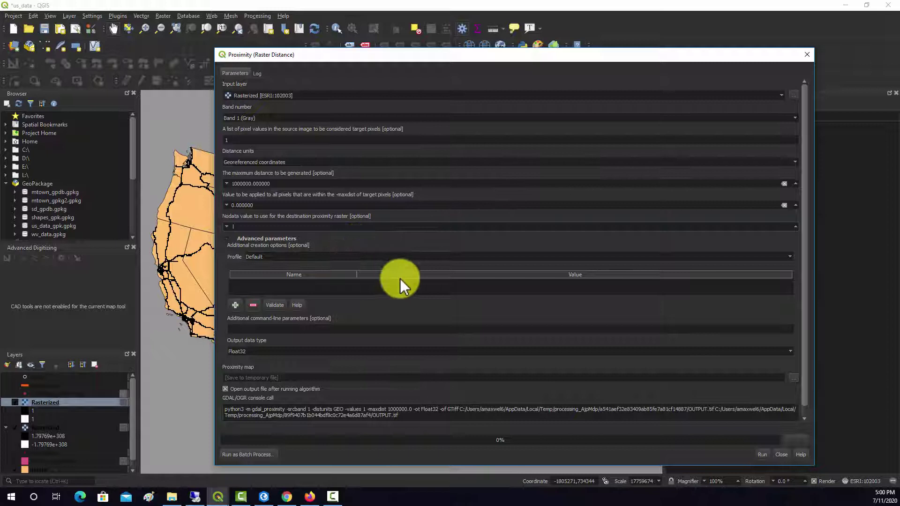
type("32")
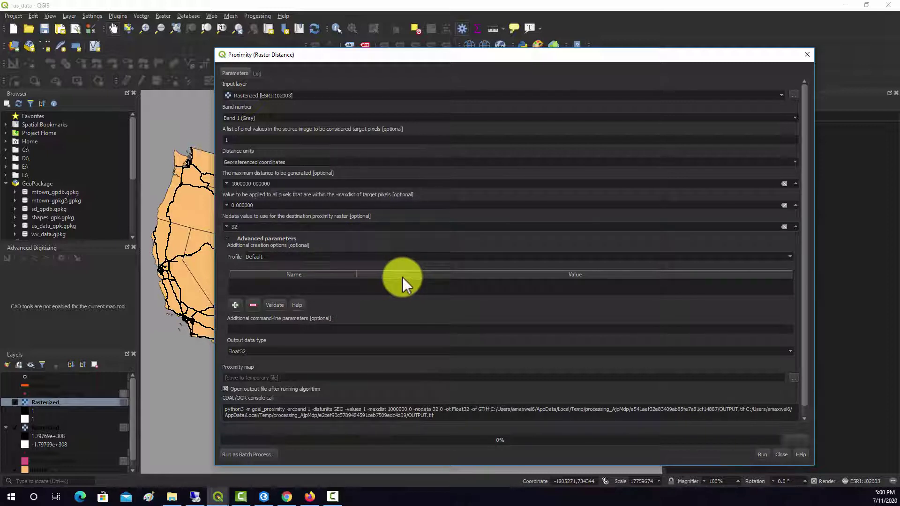
type("676")
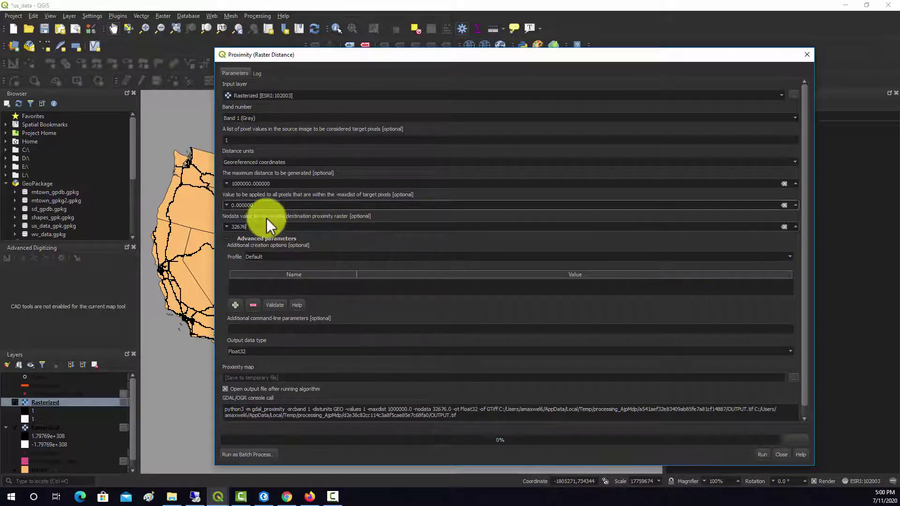
left_click(238, 227)
type("-")
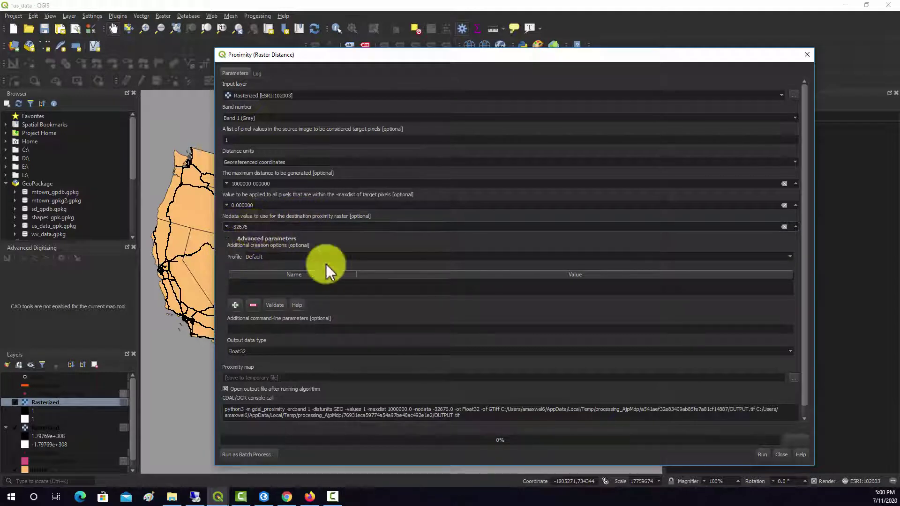
- Set the output data type to Int16 and run the proximity calculation
scroll(375, 261, "down", 1)
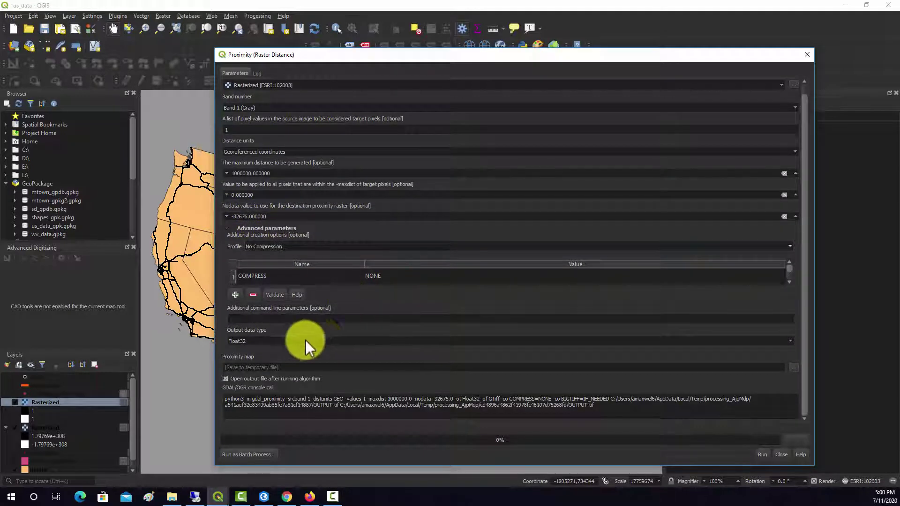
left_click(294, 341)
left_click(294, 342)
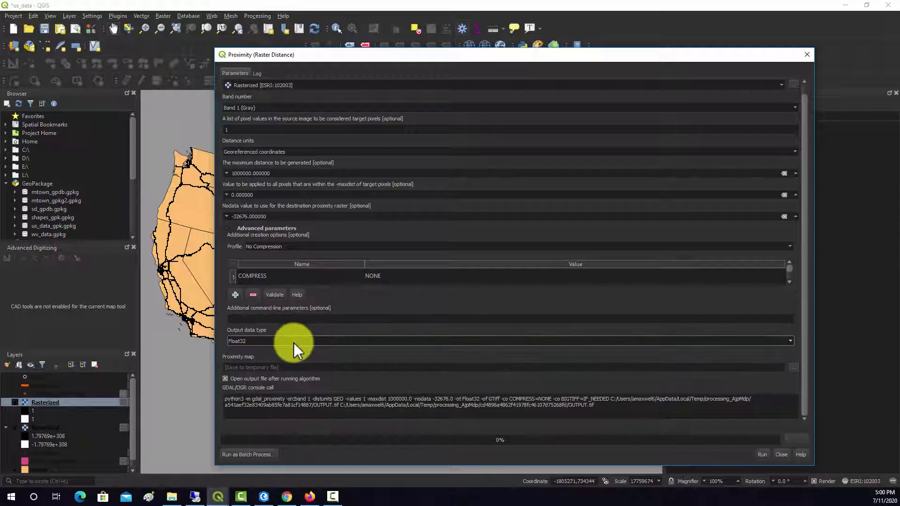
left_click(284, 341)
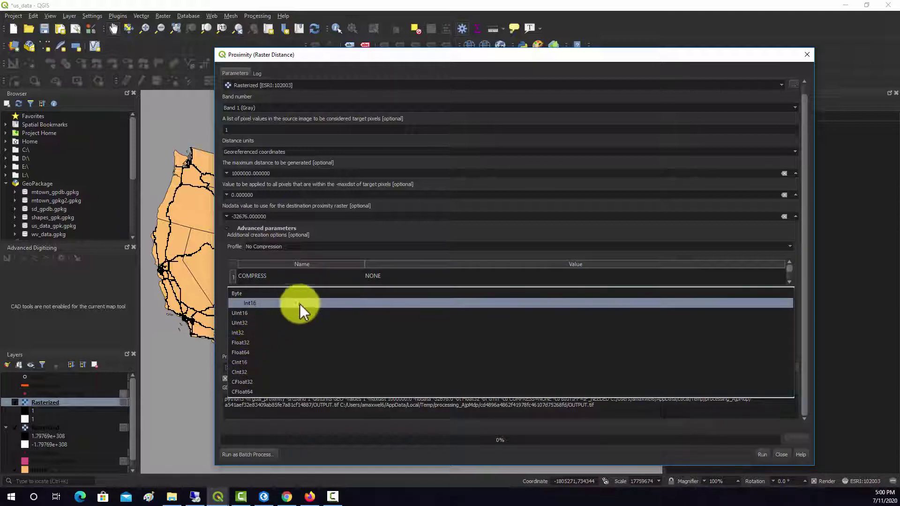
left_click(252, 305)
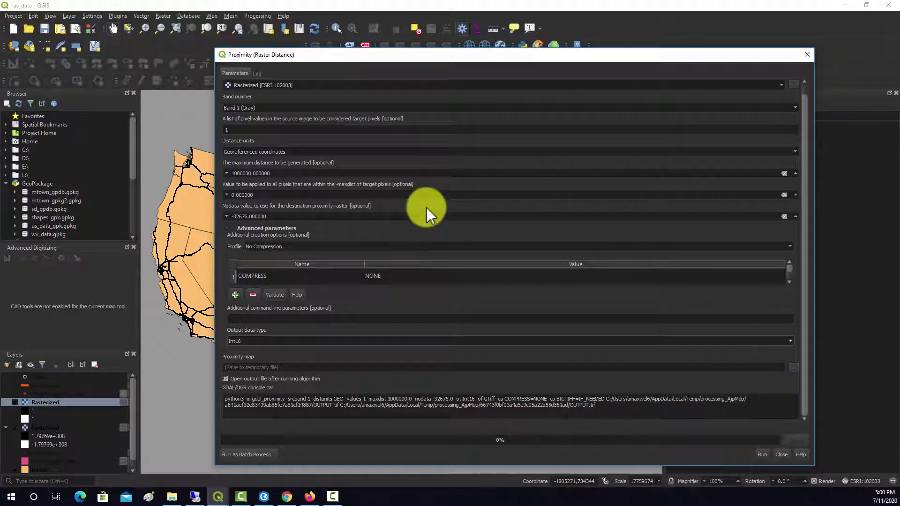
scroll(426, 208, "up", 1)
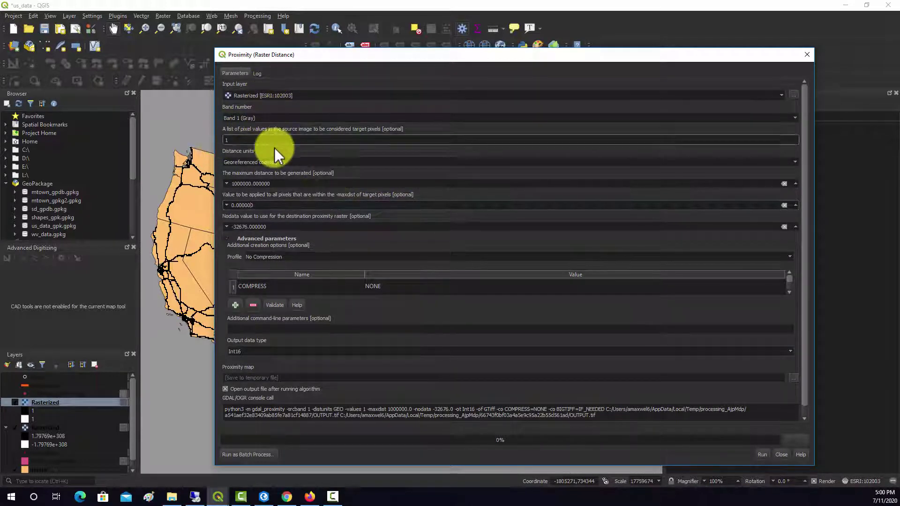
scroll(322, 205, "down", 1)
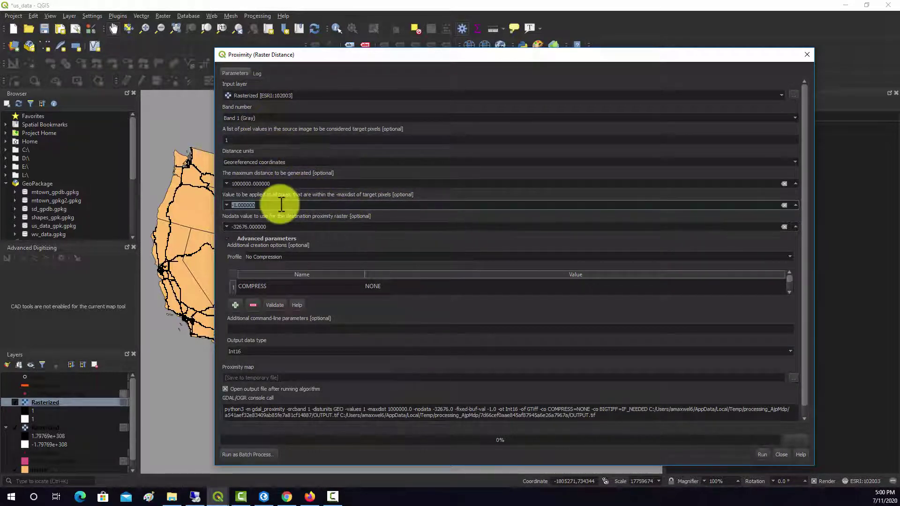
scroll(282, 205, "up", 1)
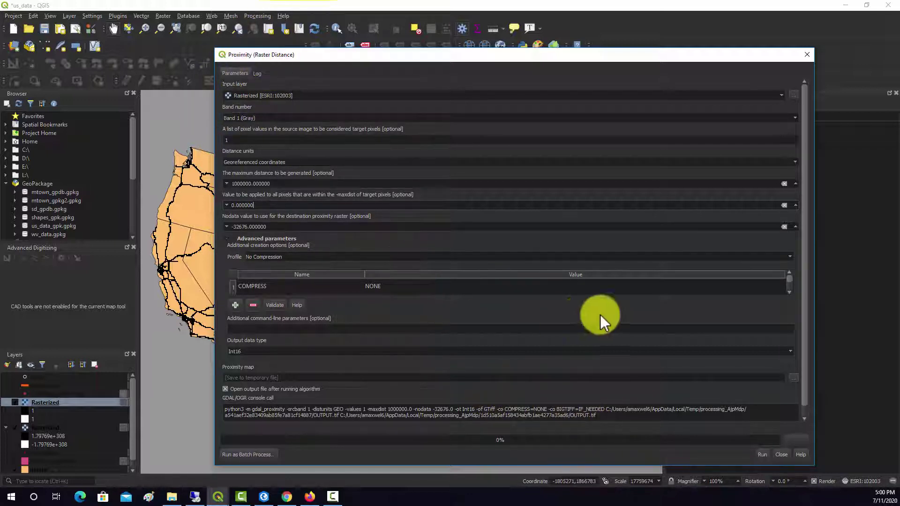
left_click(763, 456)
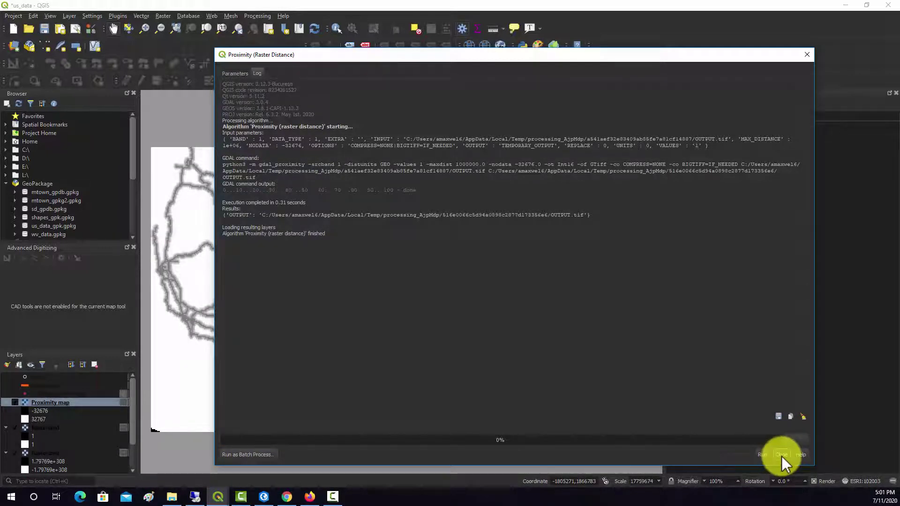
- Close the Proximity tool and zoom in and back out on the new Proximity distance layer
left_click(781, 455)
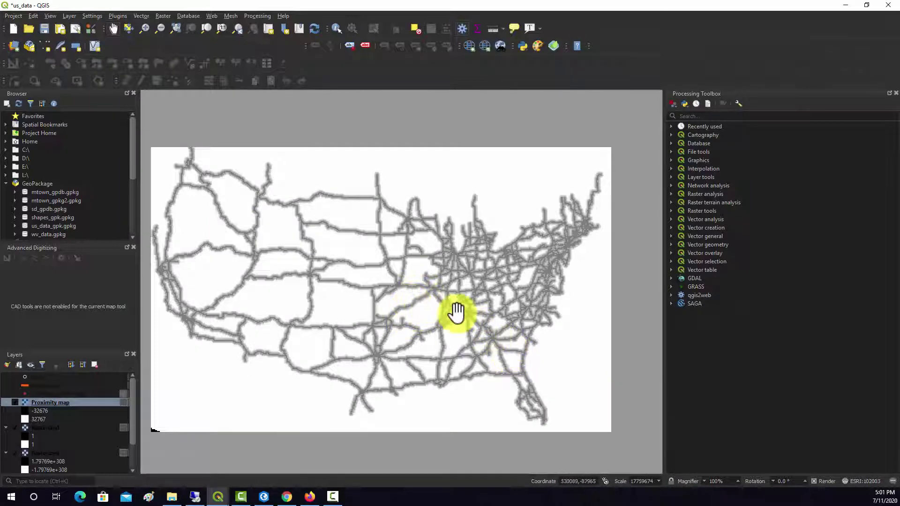
scroll(511, 275, "up", 2)
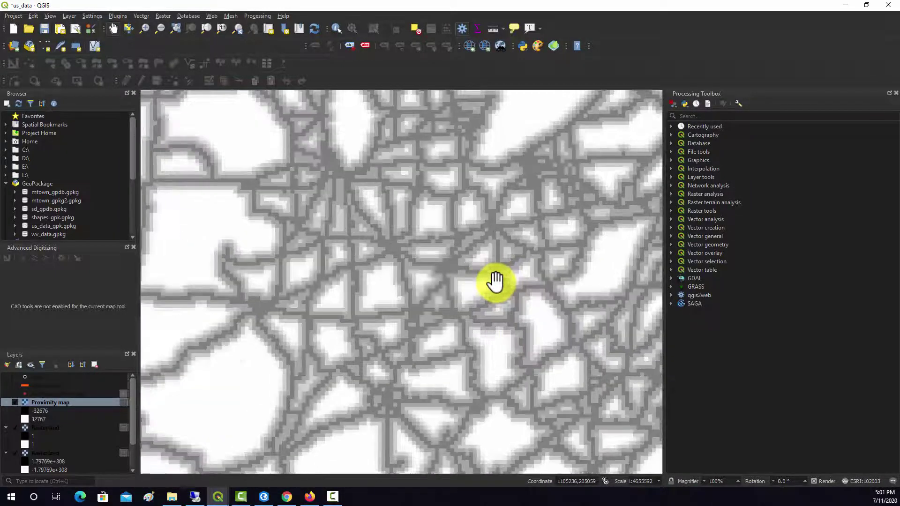
scroll(496, 281, "down", 2)
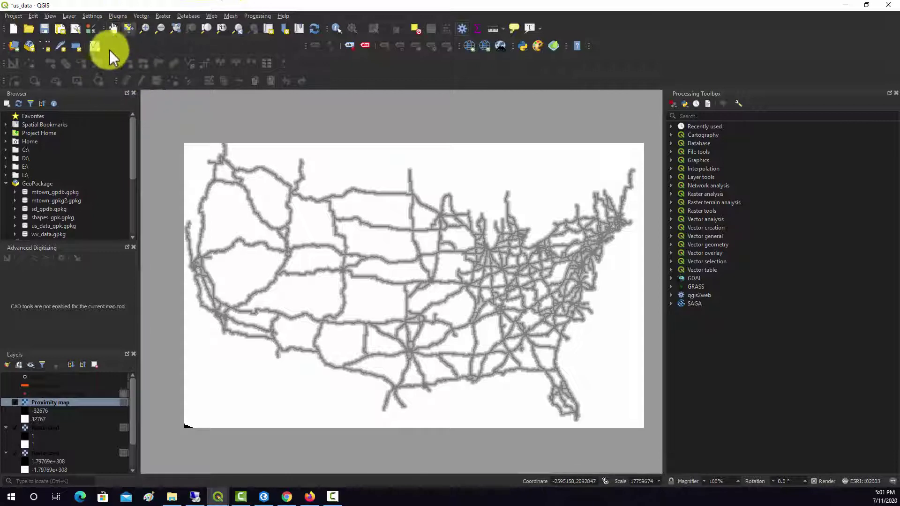
- Run Clip Raster by Mask Layer on the Proximity raster with states as the mask layer
left_click(164, 16)
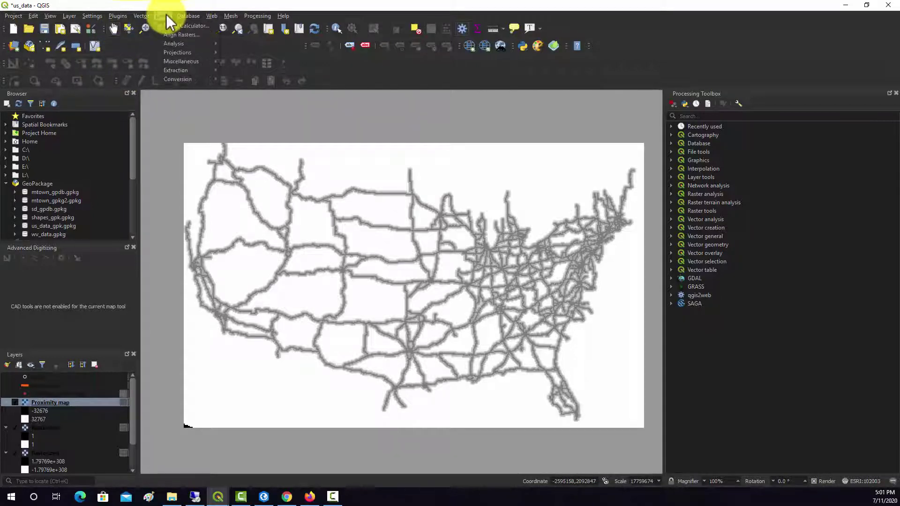
mouse_move(174, 82)
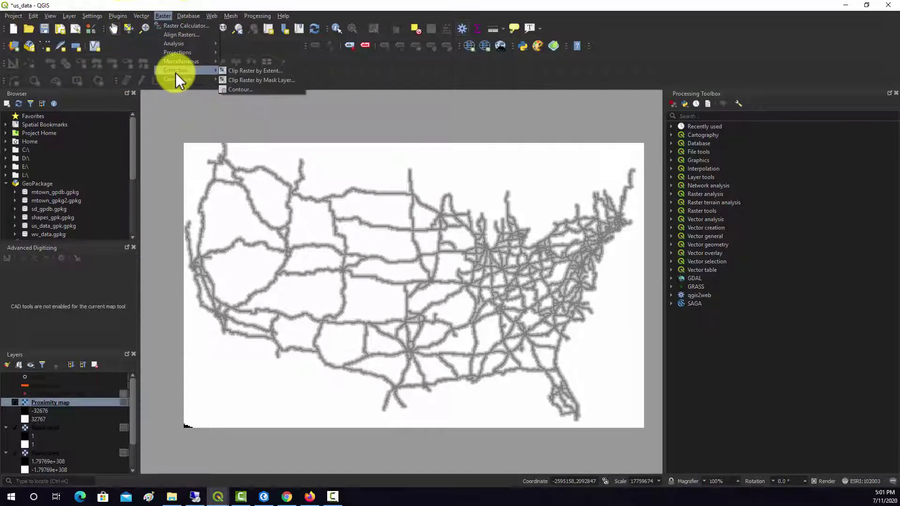
left_click(254, 81)
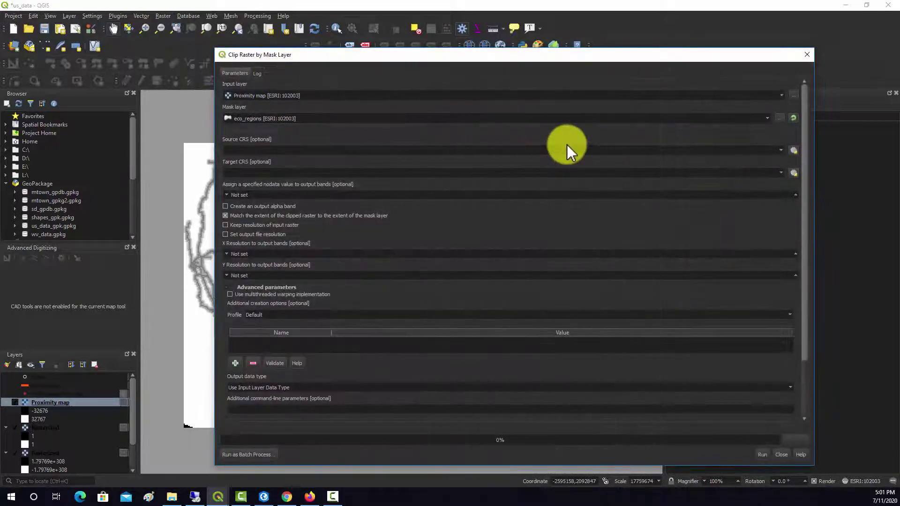
left_click(346, 119)
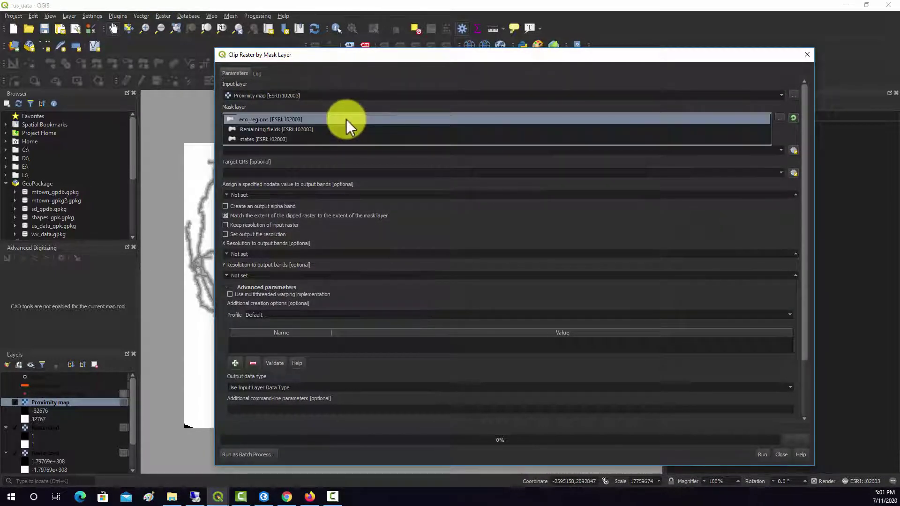
left_click(266, 139)
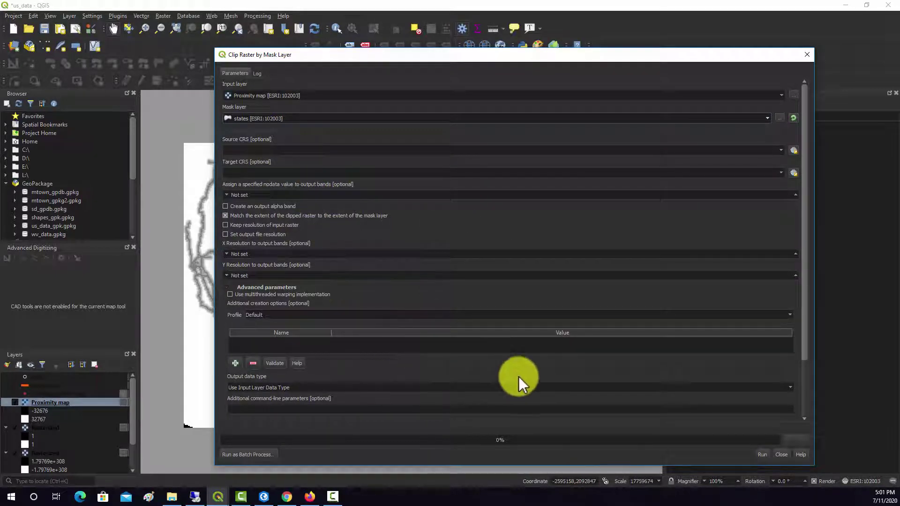
left_click(763, 454)
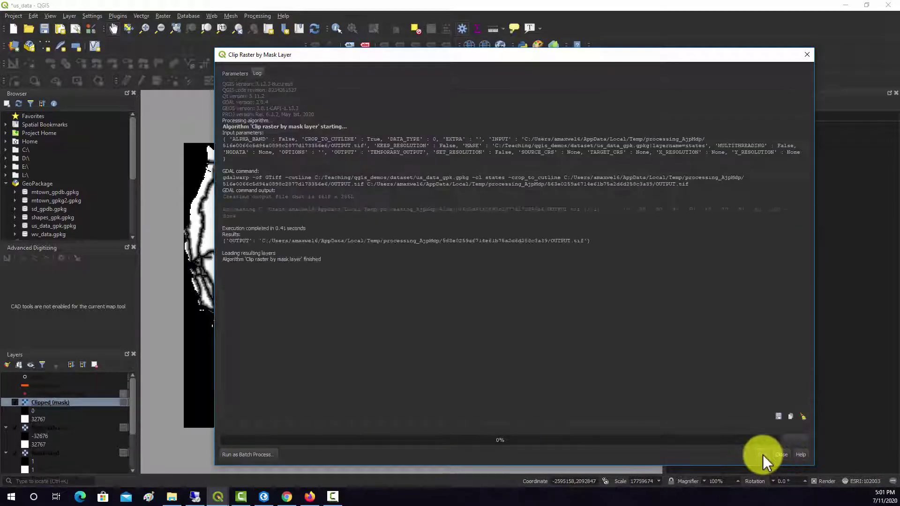
left_click(779, 456)
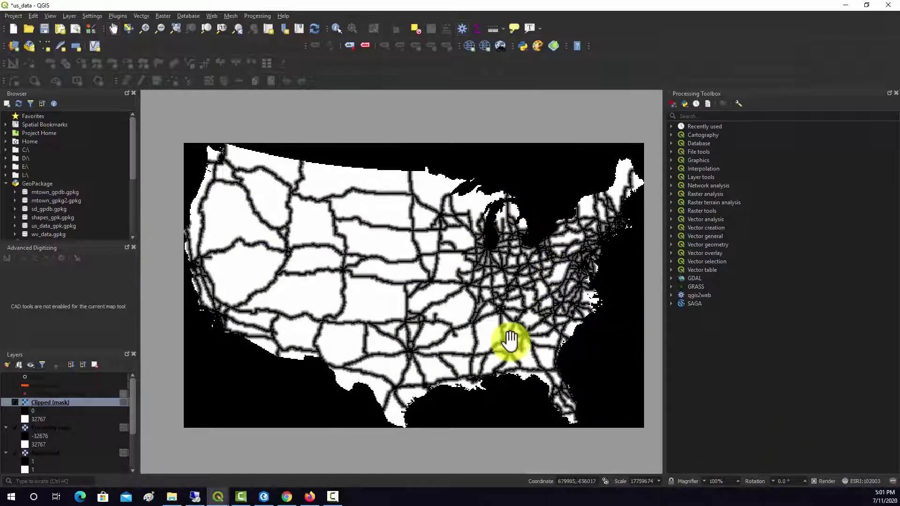
left_click(15, 402)
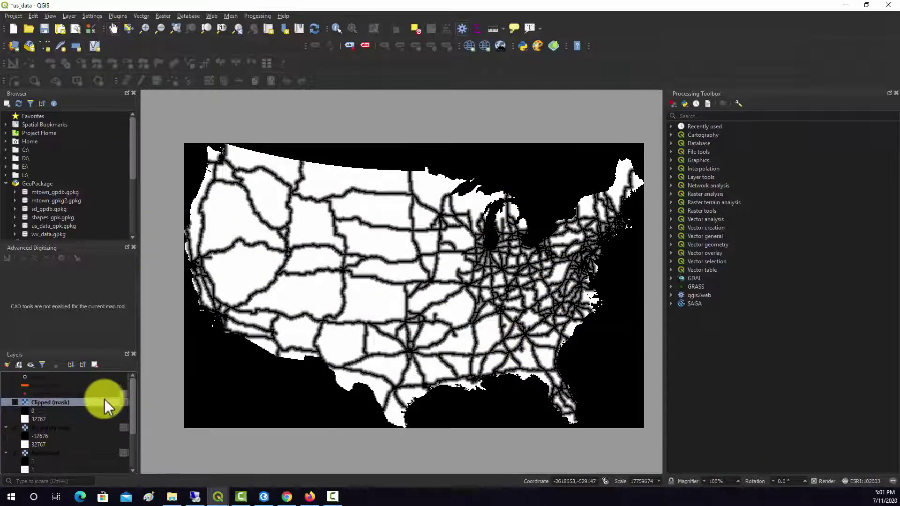